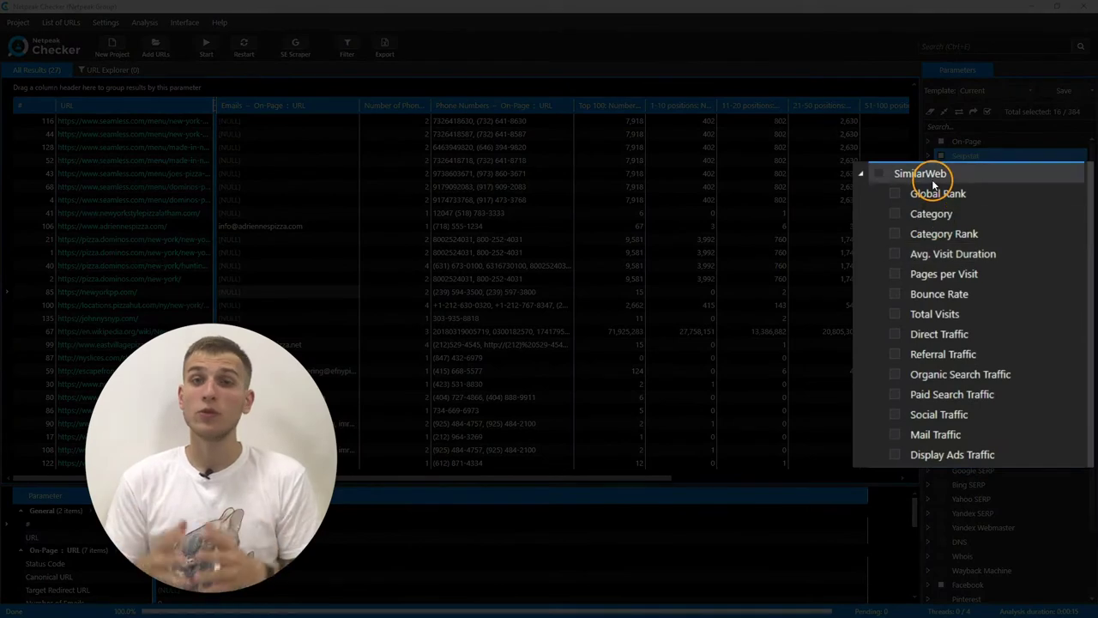
# Try to enable SimilarWeb's Mail Traffic parameter and open the SimilarWeb access settings at the API key field.
pyautogui.click(932, 178)
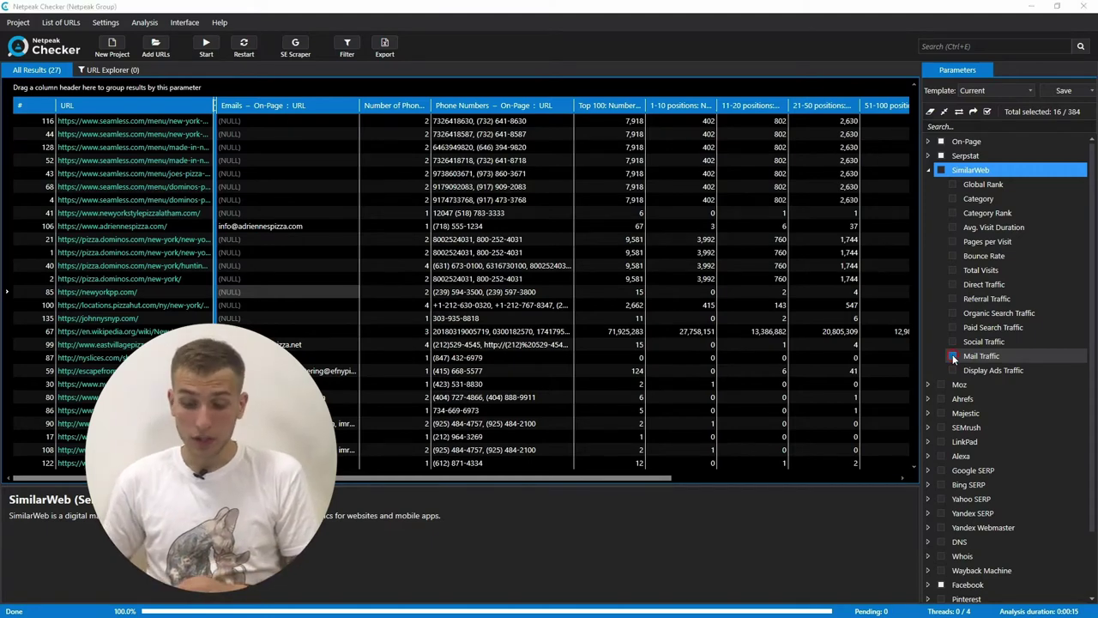
pyautogui.click(952, 356)
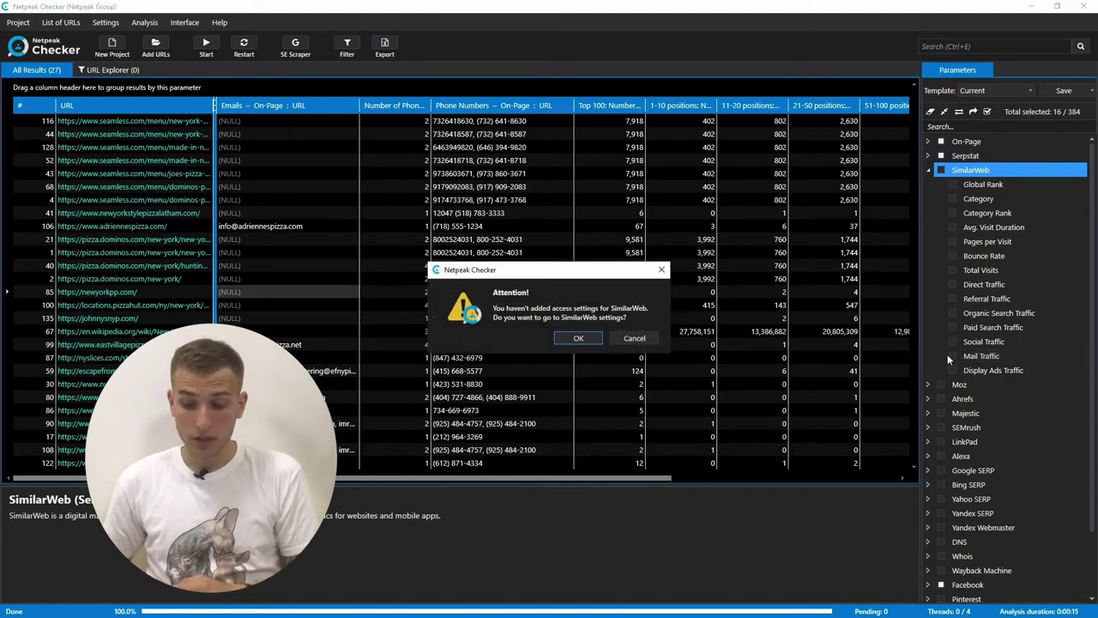
pyautogui.click(577, 338)
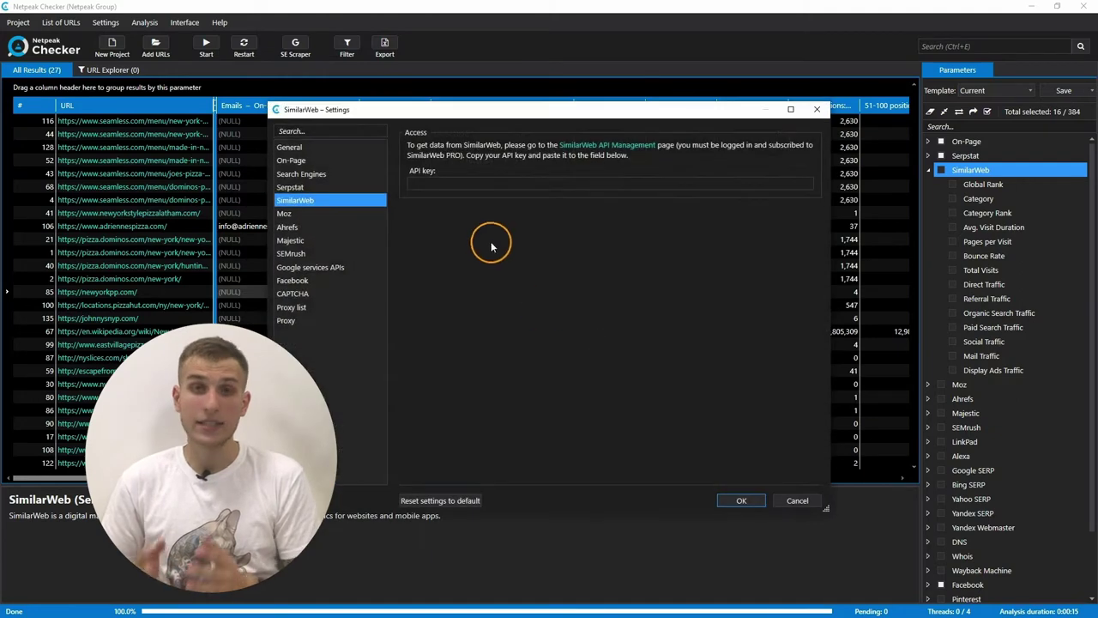
pyautogui.click(423, 184)
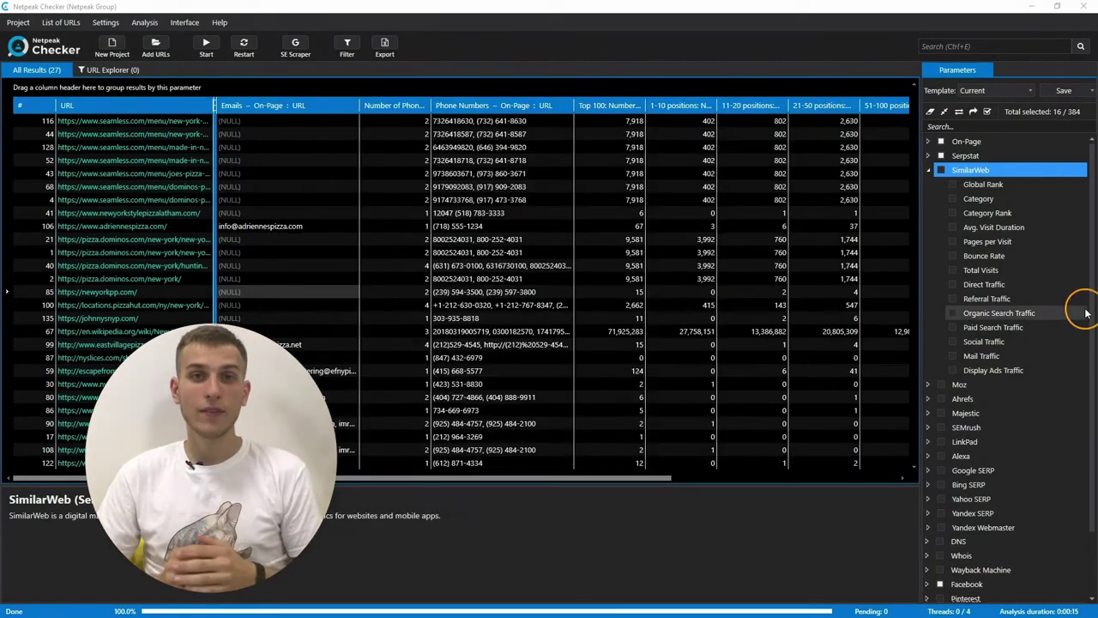
# Expand the Google PageSpeed Insights parameter group and view its mobile and desktop metrics.
pyautogui.scroll(-2, 964, 338)
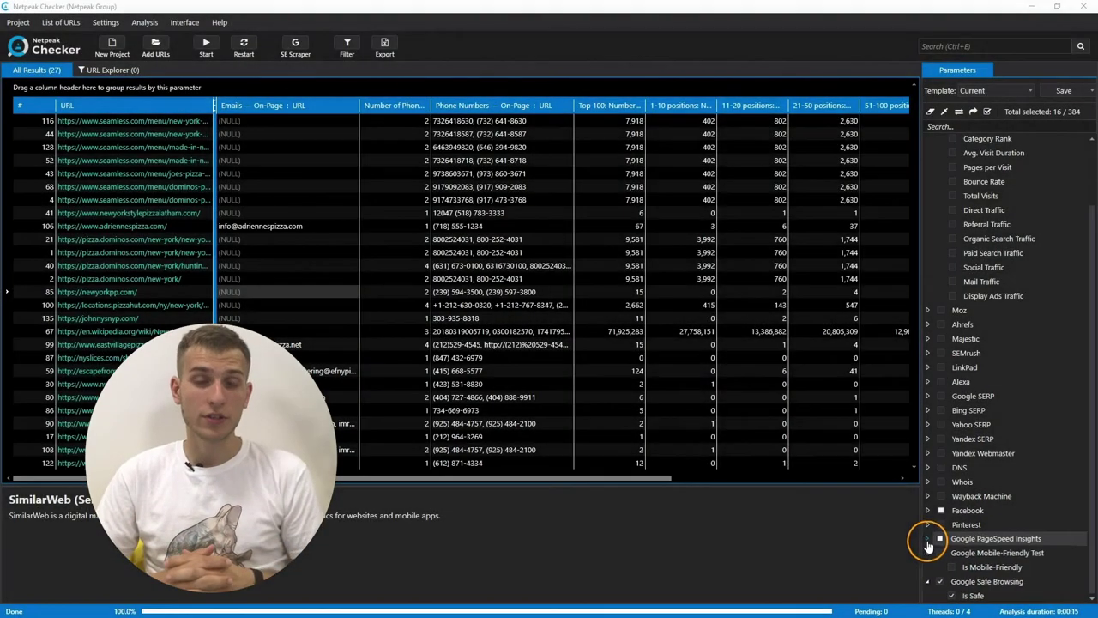
pyautogui.click(928, 539)
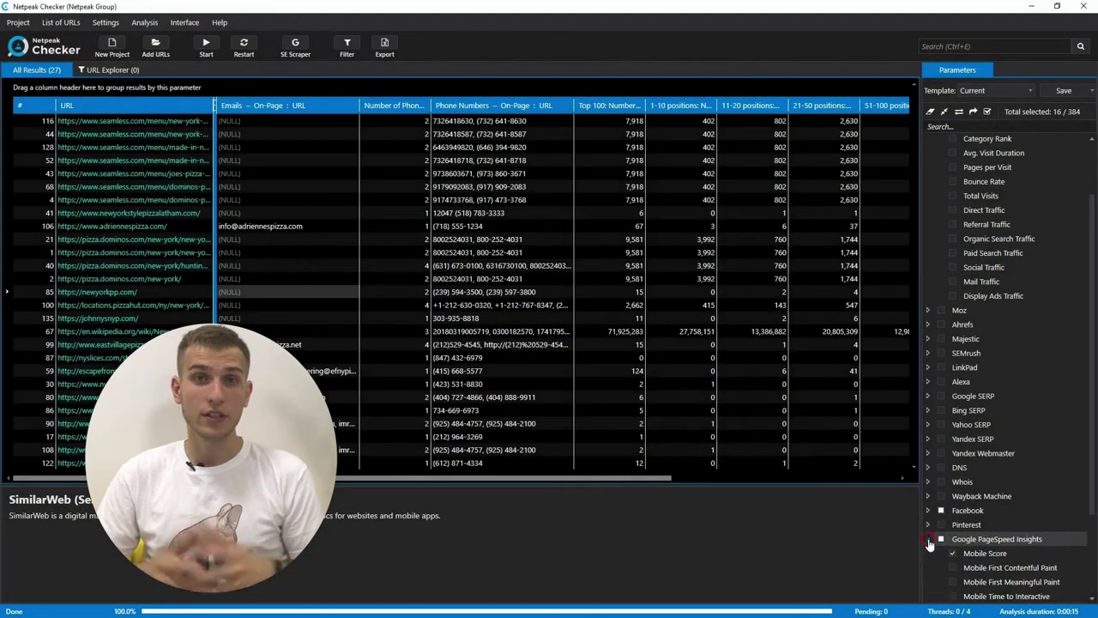
pyautogui.scroll(-2, 936, 532)
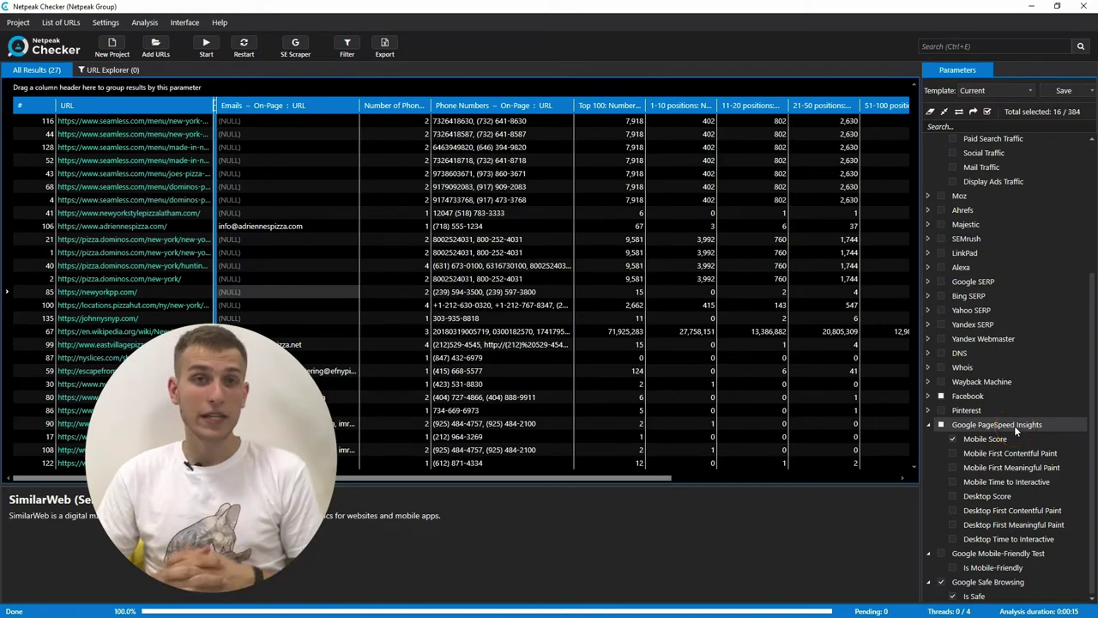
# Look through the scraped Google results in the SE Scraper, close it and view the last columns of the results table.
pyautogui.click(295, 45)
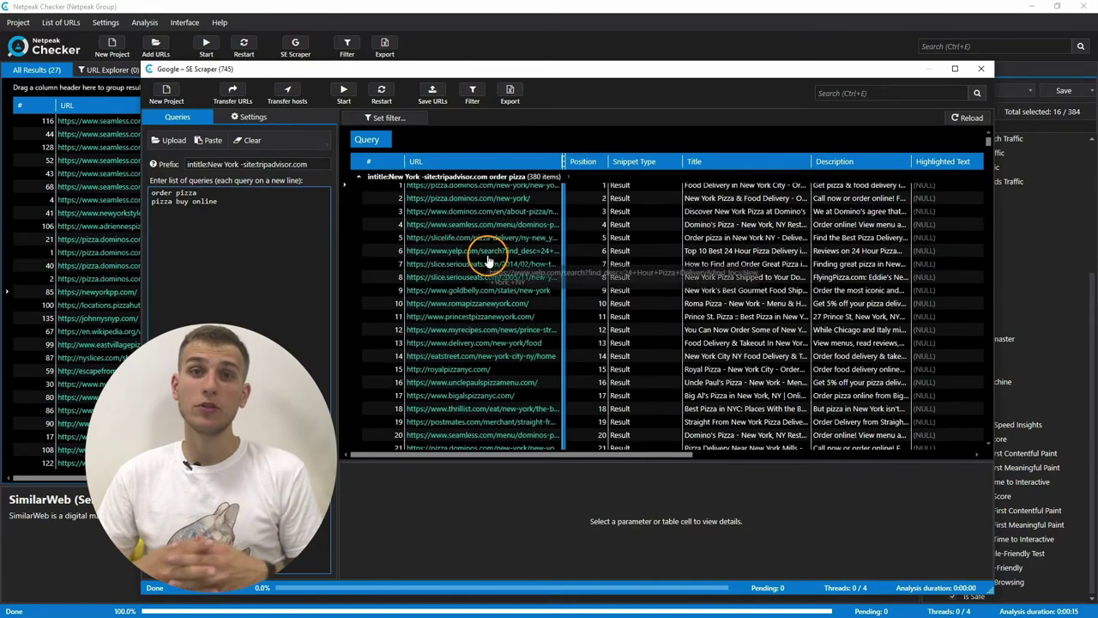
pyautogui.scroll(-14, 489, 261)
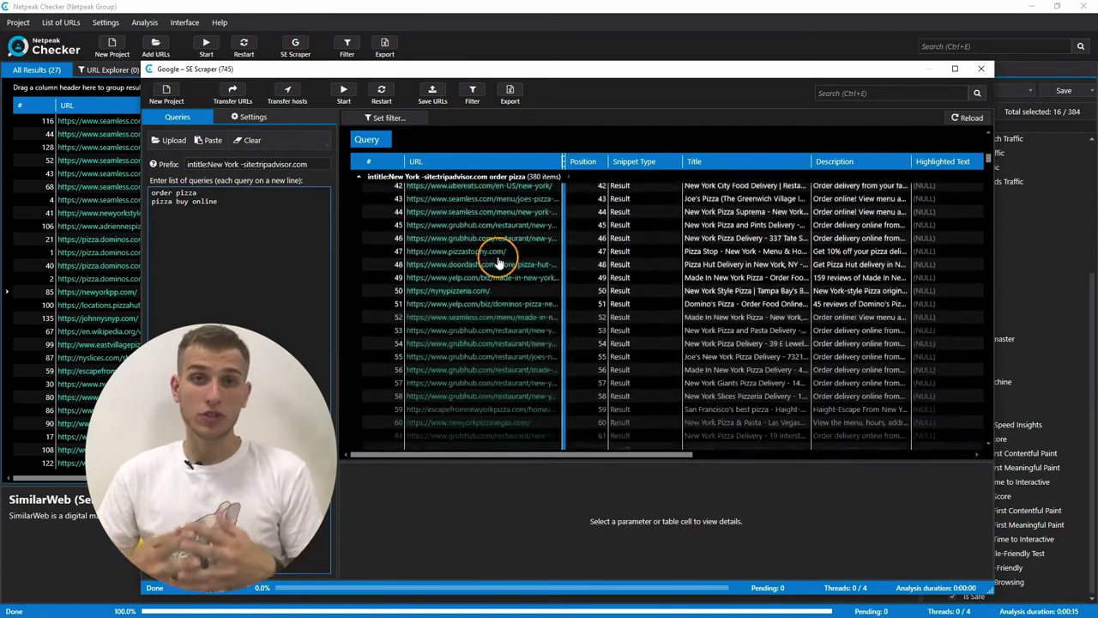
pyautogui.scroll(-9, 496, 257)
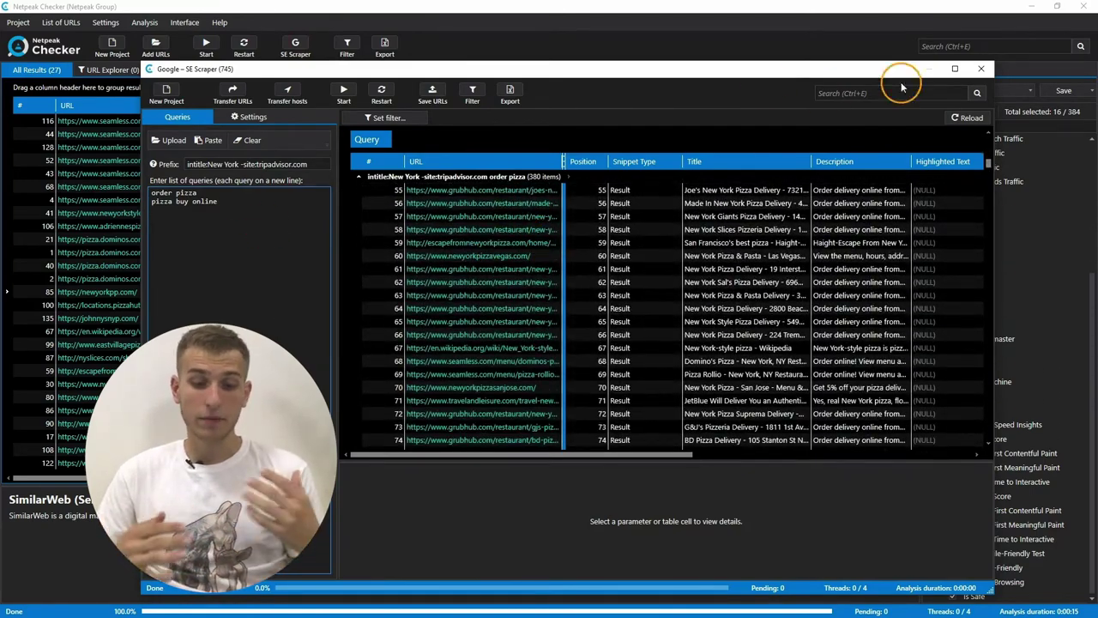
pyautogui.click(981, 69)
pyautogui.moveTo(429, 480); pyautogui.dragTo(667, 482)
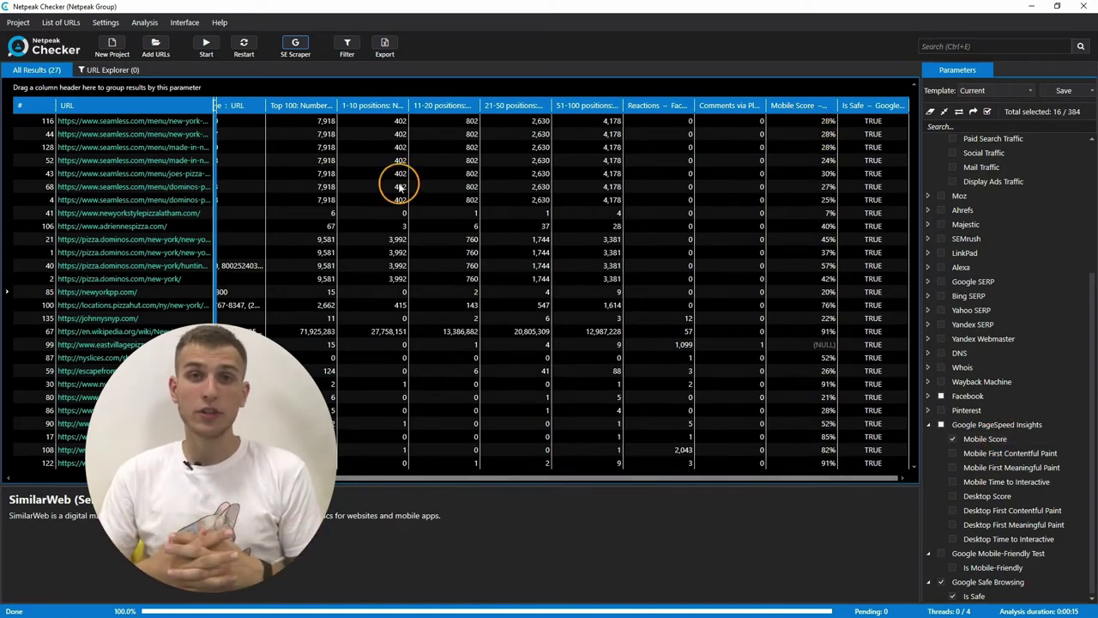
# Check the API key field in the Google services APIs settings and close the settings.
pyautogui.click(106, 22)
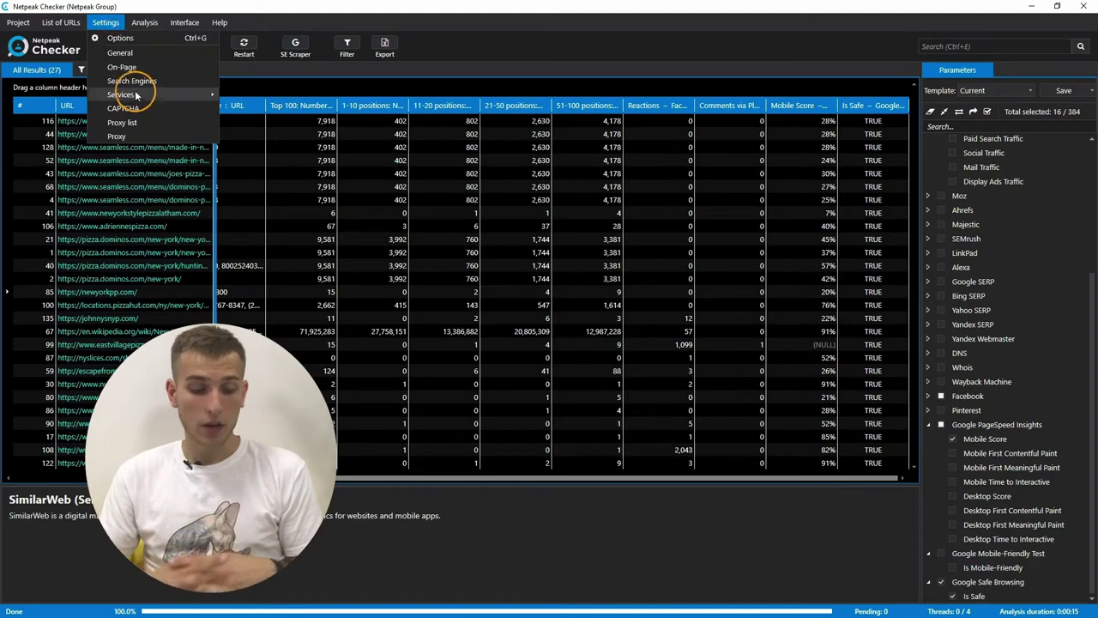
pyautogui.moveTo(137, 94)
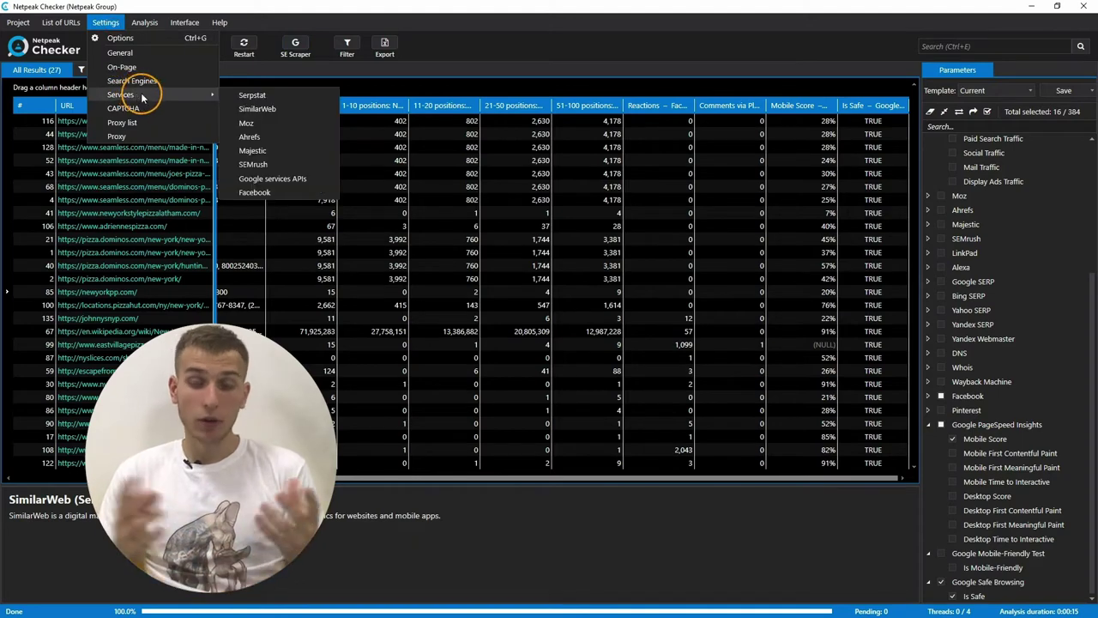
pyautogui.click(268, 179)
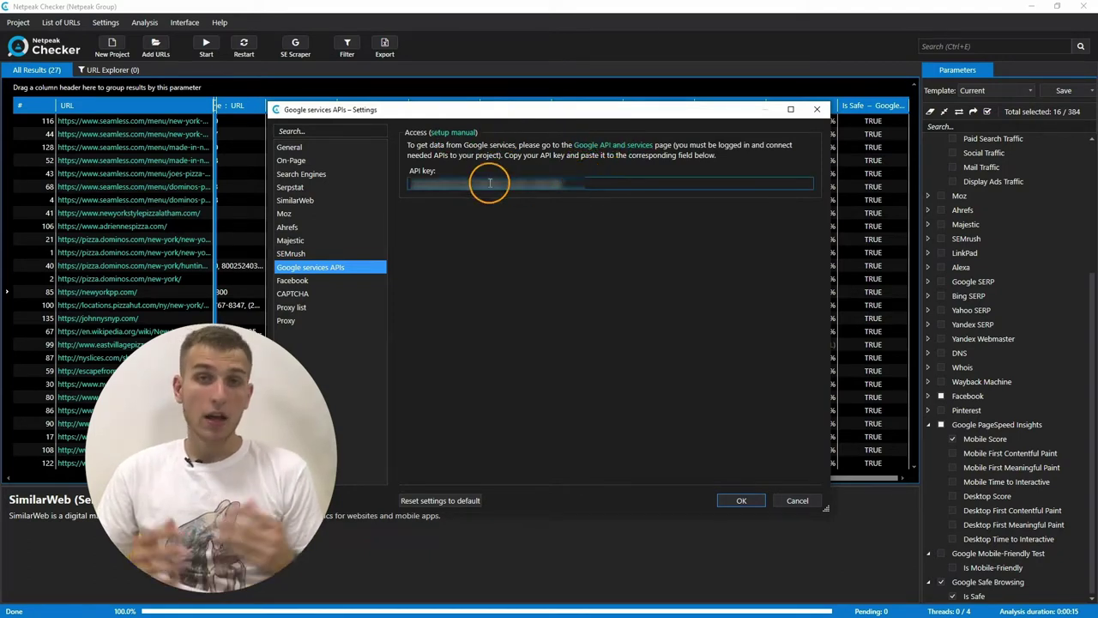
pyautogui.click(445, 248)
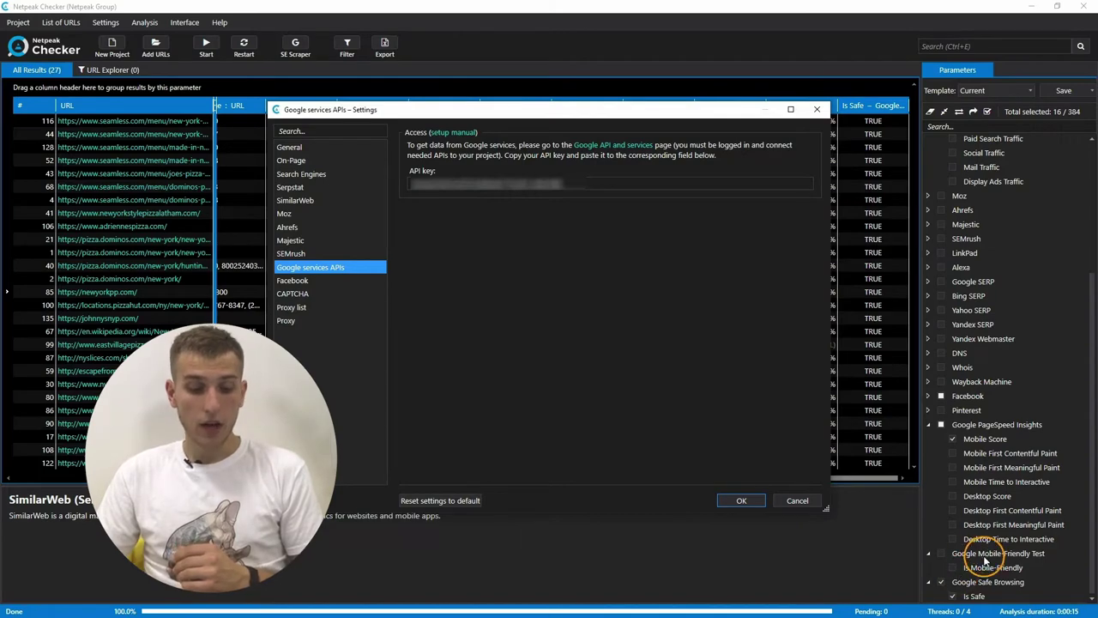
pyautogui.click(741, 501)
# Read the descriptions of the Google Mobile-Friendly Test, Is Mobile-Friendly and Is Safe parameters.
pyautogui.click(1049, 554)
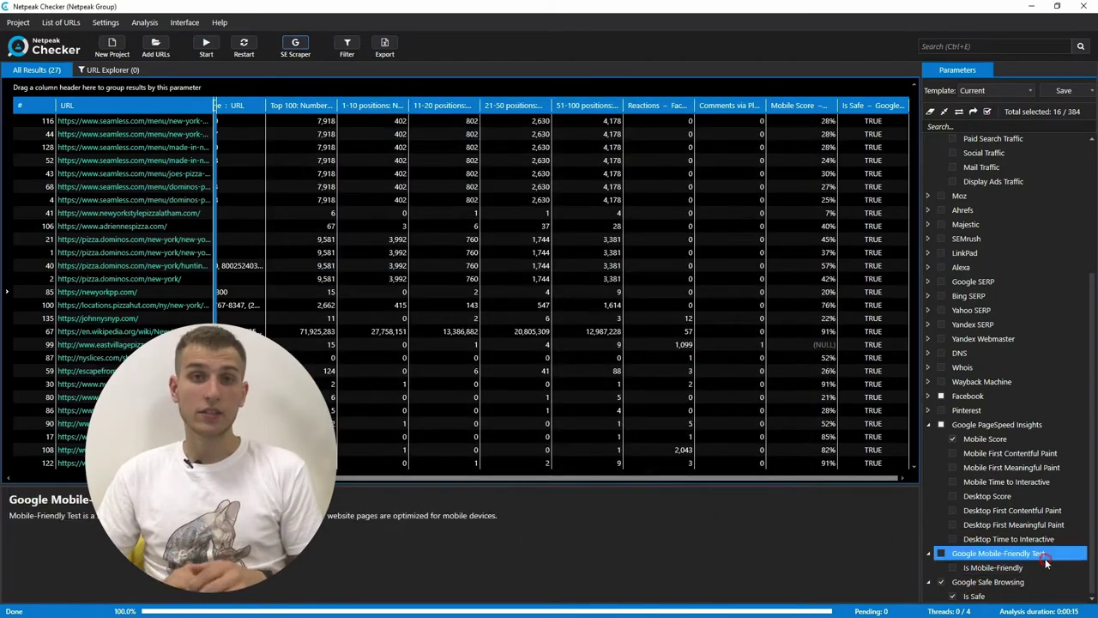
pyautogui.click(1049, 568)
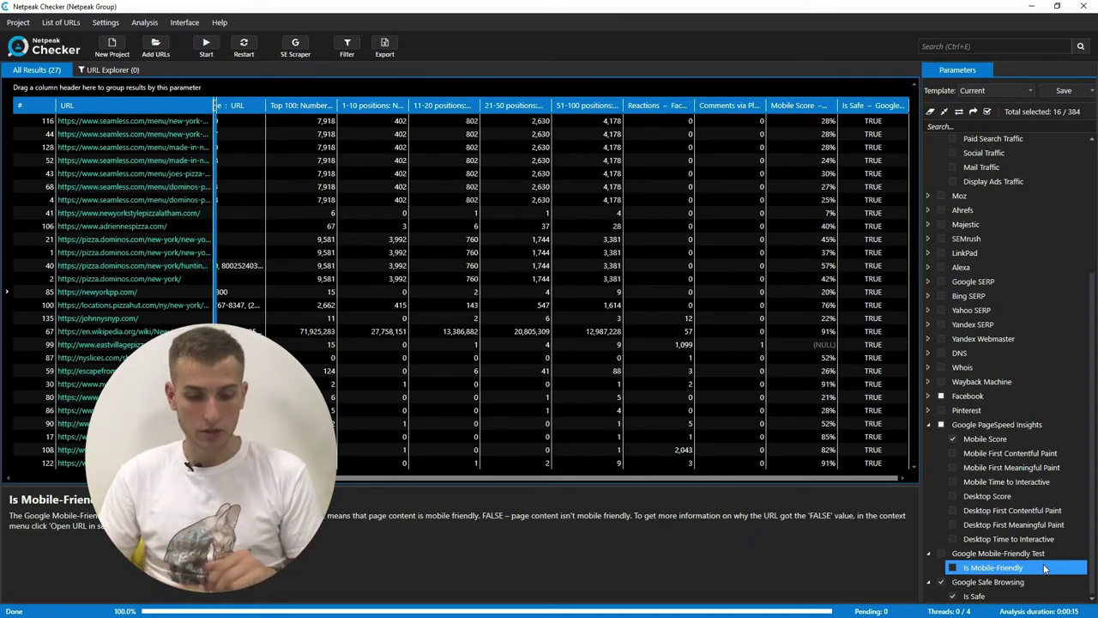
pyautogui.click(1026, 596)
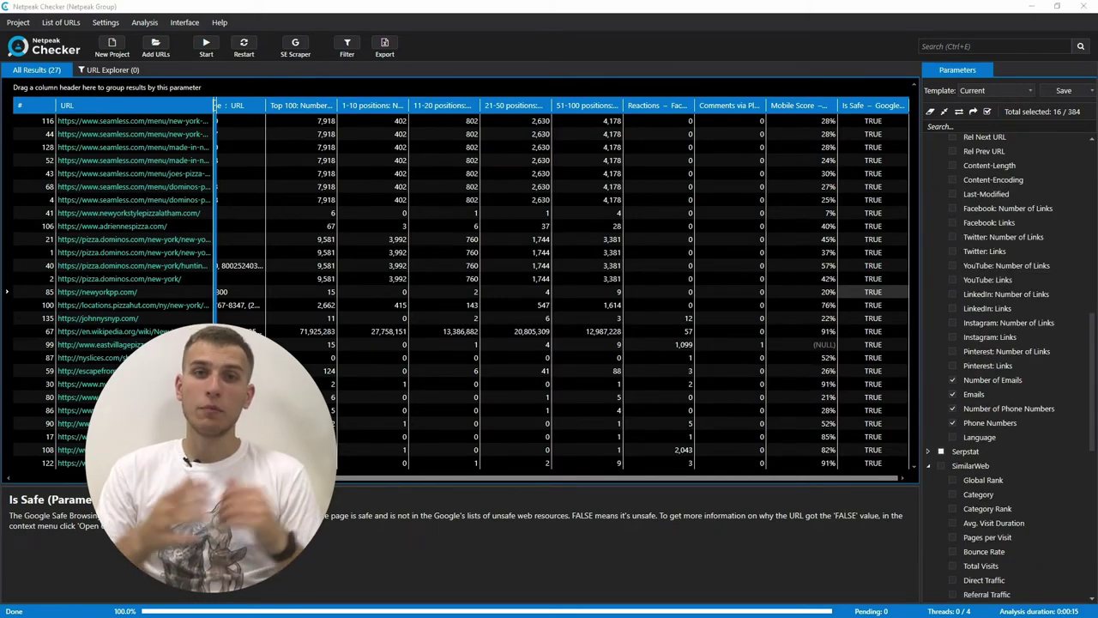
# Examine the Phone Numbers and Emails parameters and highlight their columns in the results table.
pyautogui.click(1010, 423)
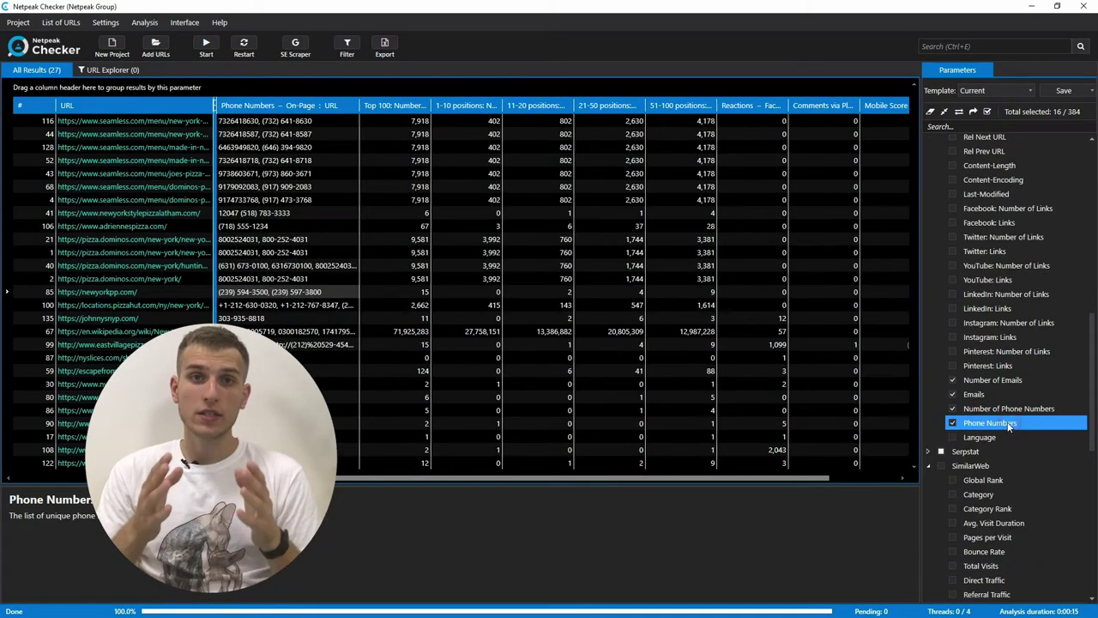
pyautogui.moveTo(433, 483); pyautogui.dragTo(339, 478)
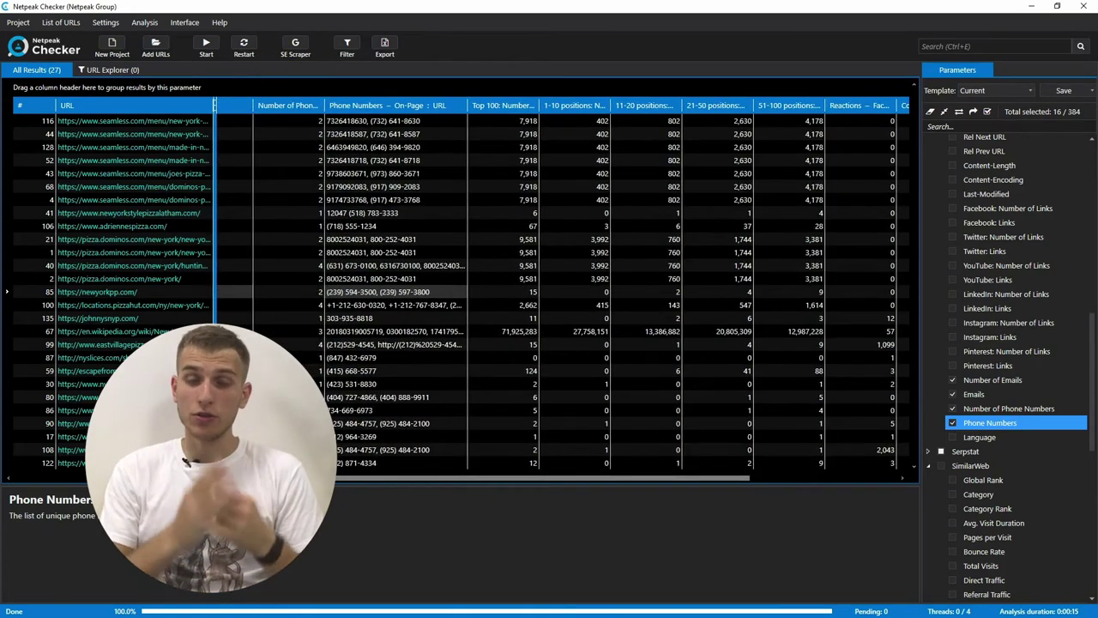
pyautogui.moveTo(481, 478); pyautogui.dragTo(401, 478)
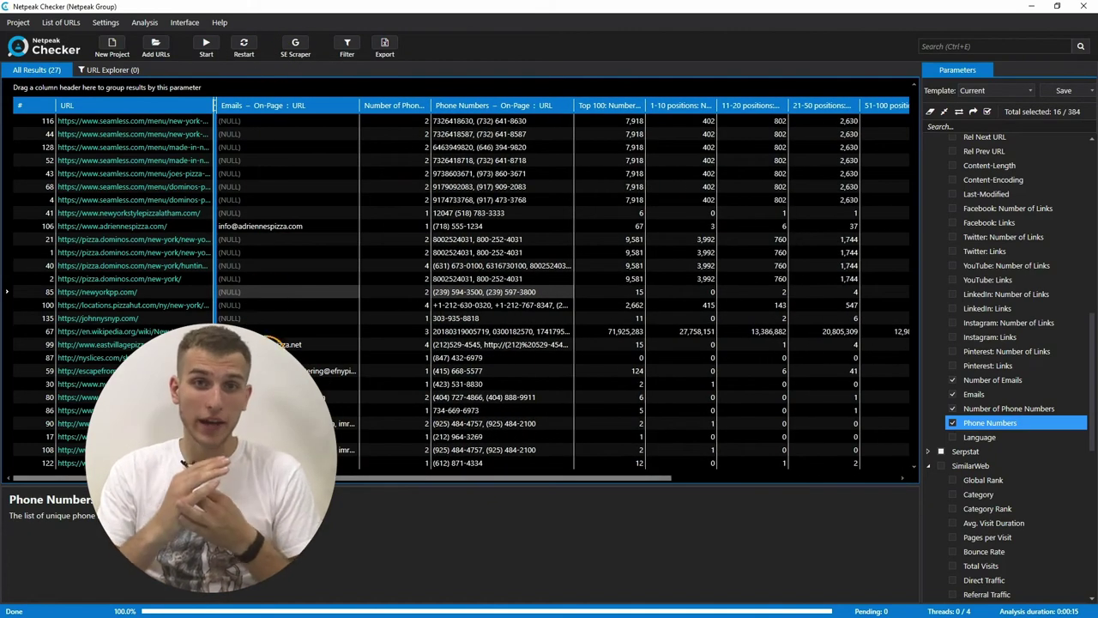
pyautogui.click(974, 394)
pyautogui.click(991, 423)
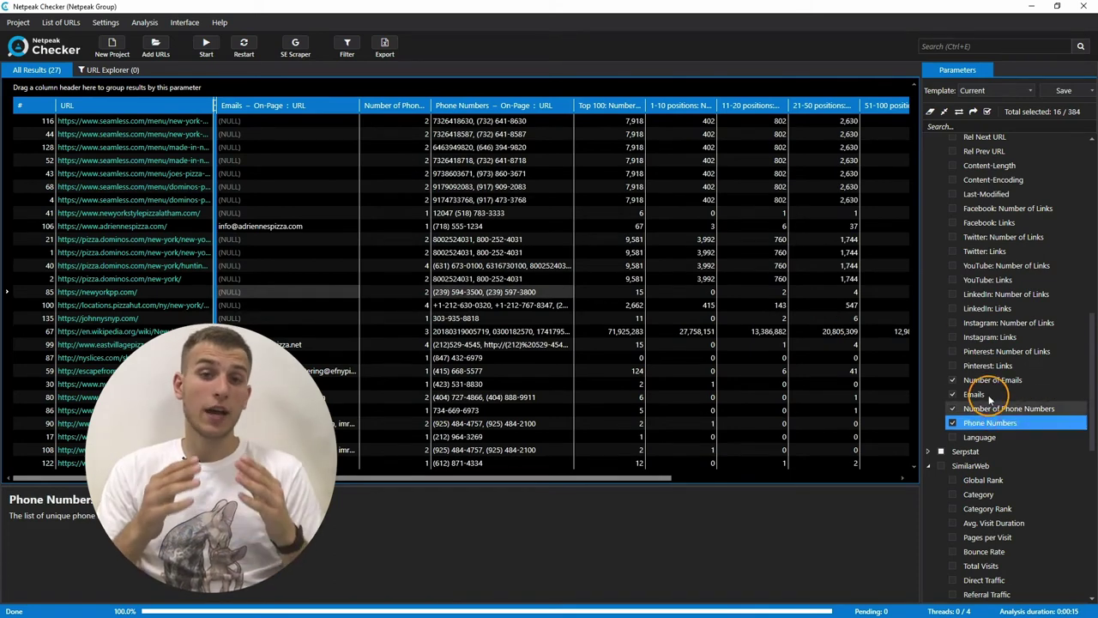
pyautogui.click(286, 120)
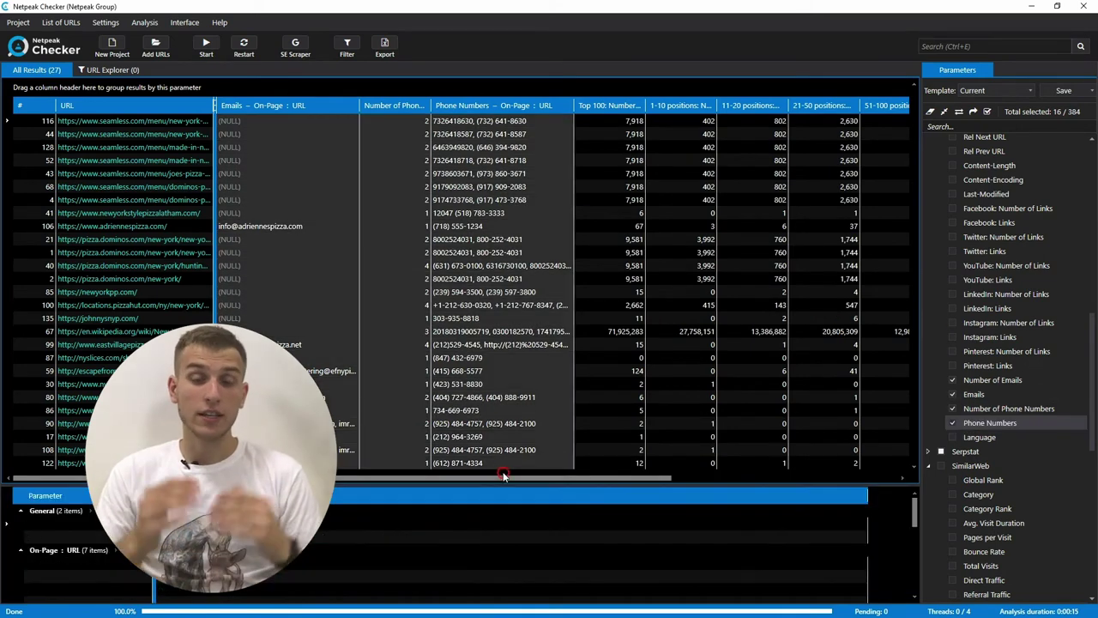
pyautogui.click(417, 344)
# Review the queries "order pizza" and "pizza buy online" in the SE Scraper, close it and inspect the contact columns in the results table.
pyautogui.click(291, 47)
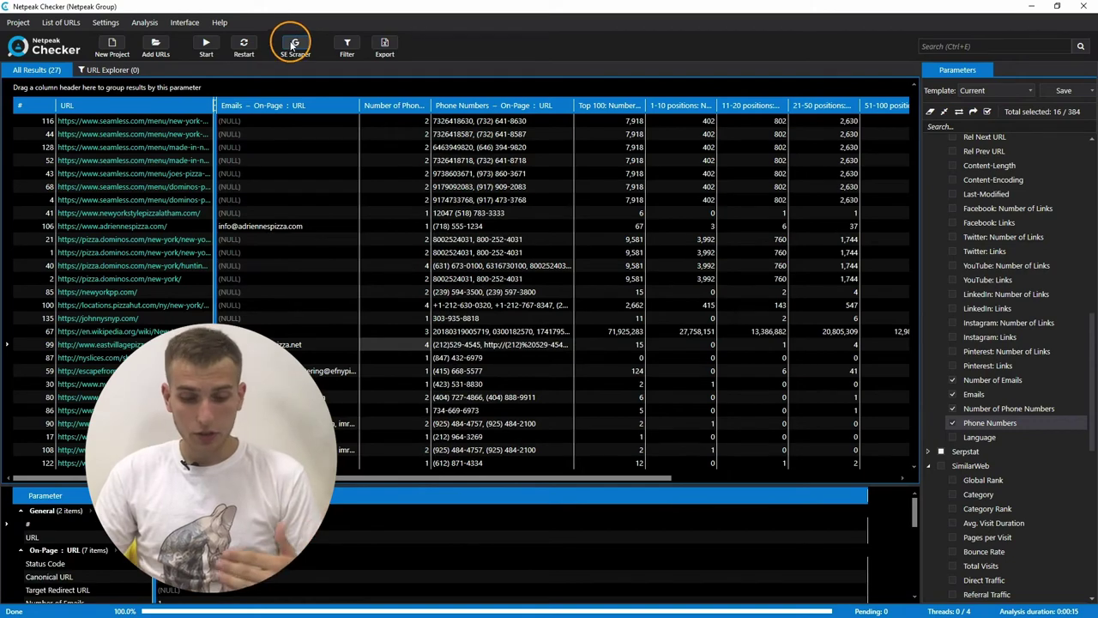
pyautogui.moveTo(157, 193); pyautogui.dragTo(231, 206)
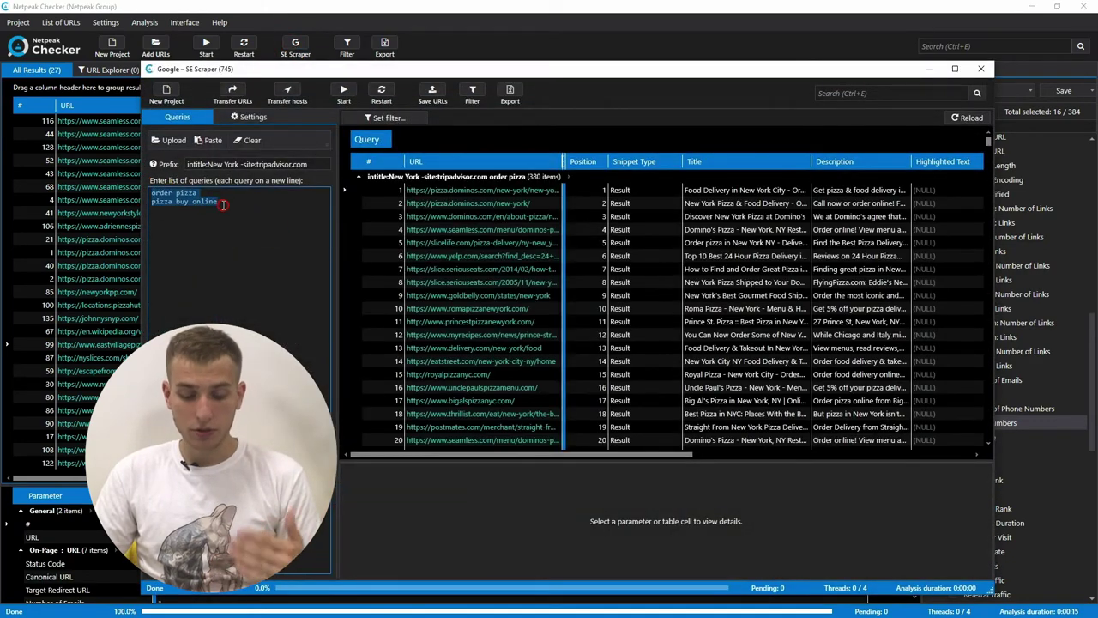
pyautogui.click(239, 215)
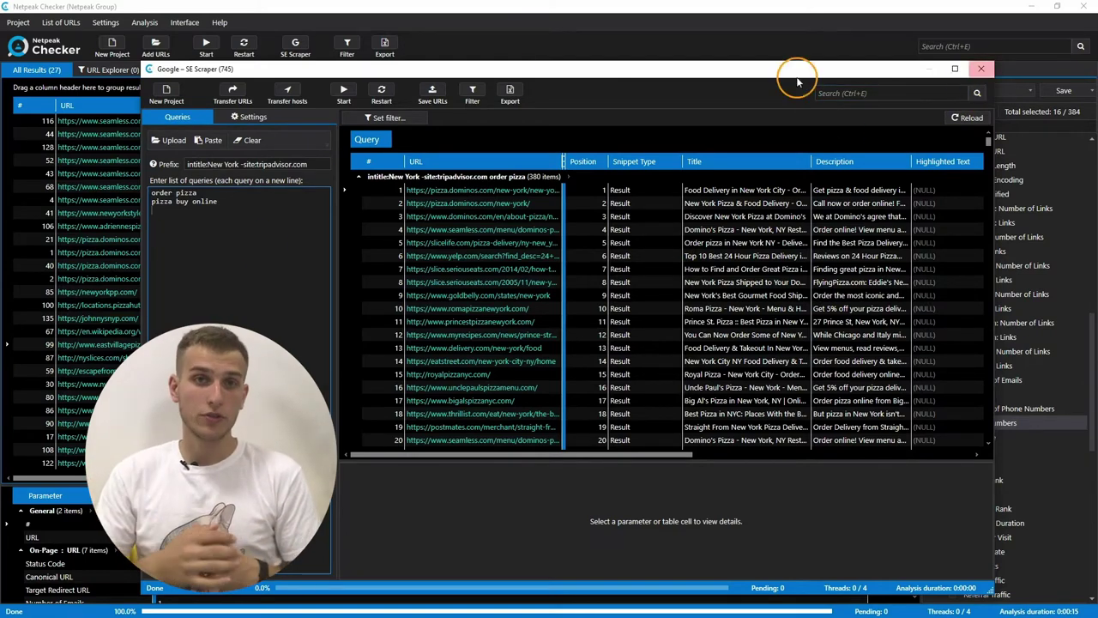
pyautogui.click(982, 69)
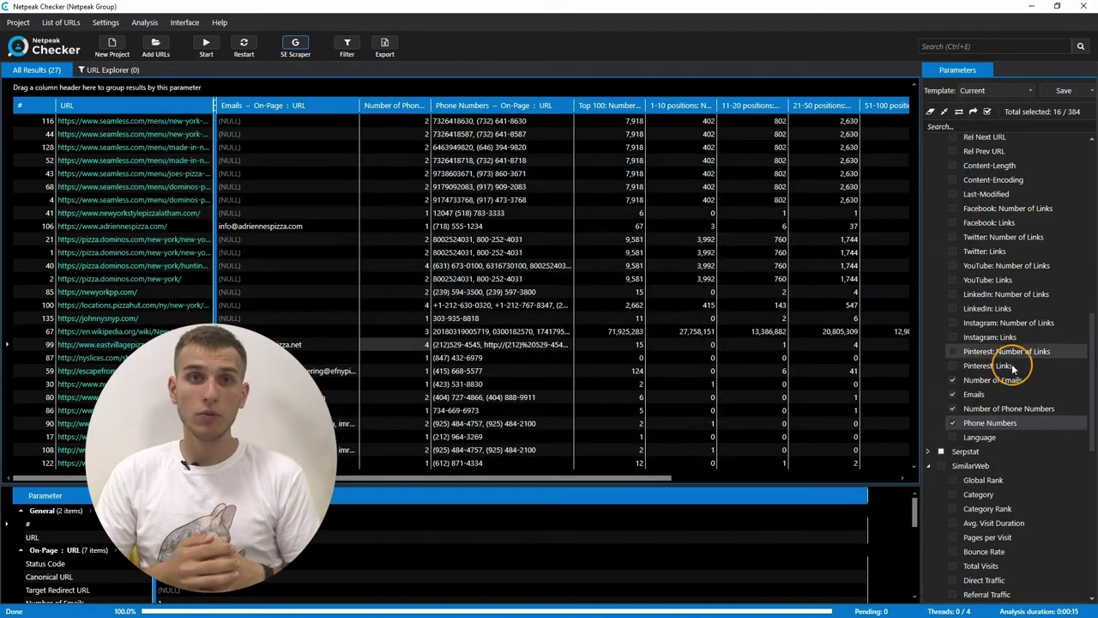
pyautogui.click(270, 118)
pyautogui.click(446, 411)
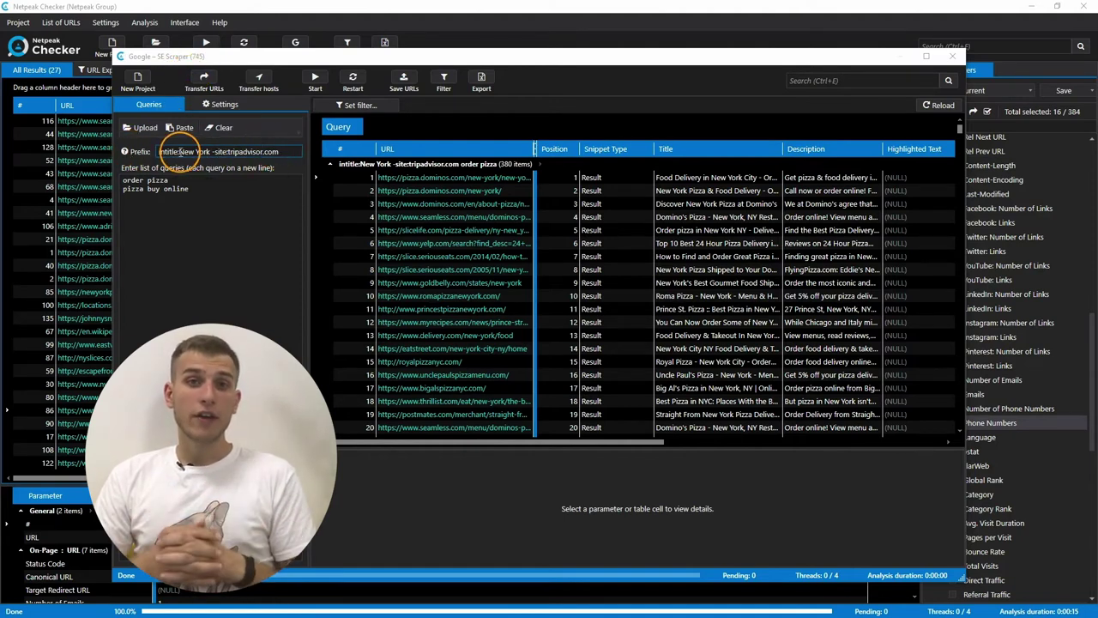
# Clear the SE Scraper's query prefix and browse the list of available search operators.
pyautogui.moveTo(134, 154)
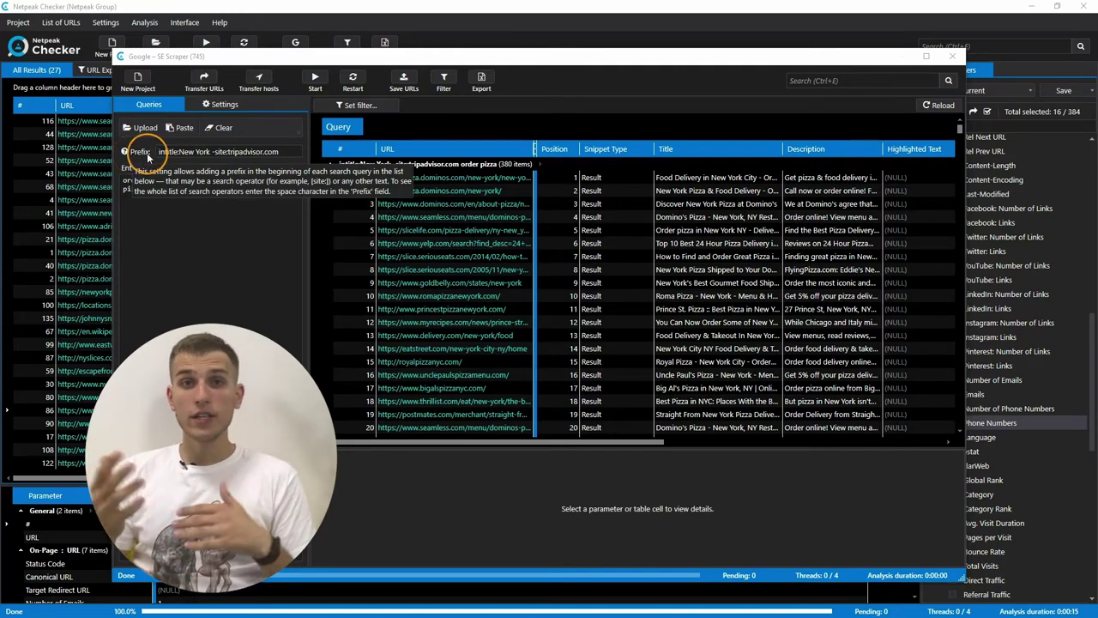
pyautogui.click(163, 153)
pyautogui.moveTo(283, 151); pyautogui.dragTo(150, 151)
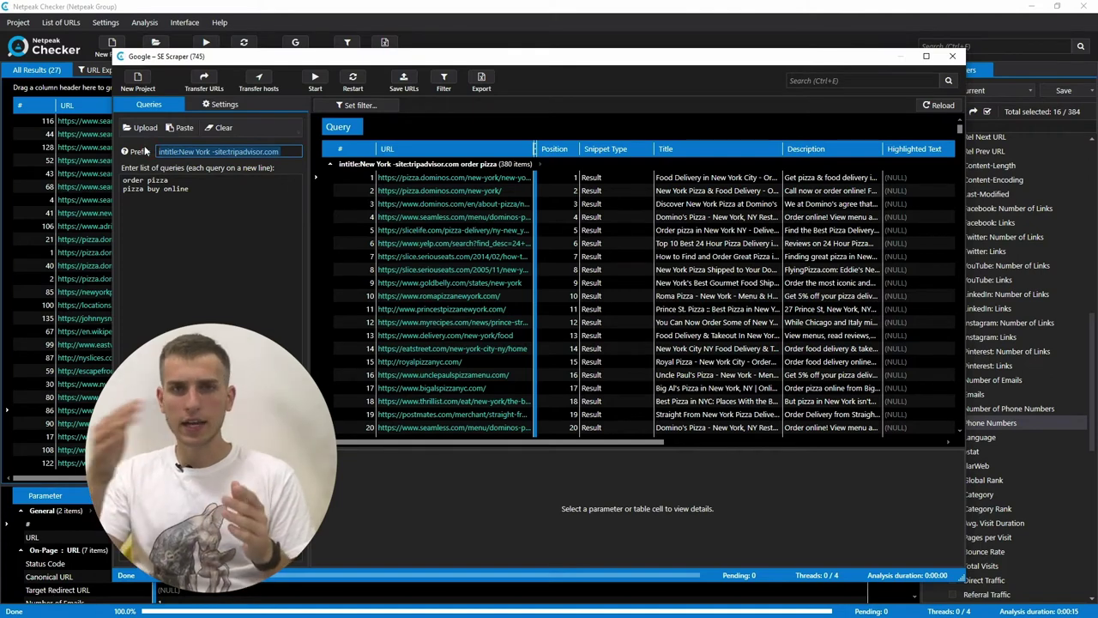
pyautogui.press('BackSpace')
pyautogui.click(163, 152)
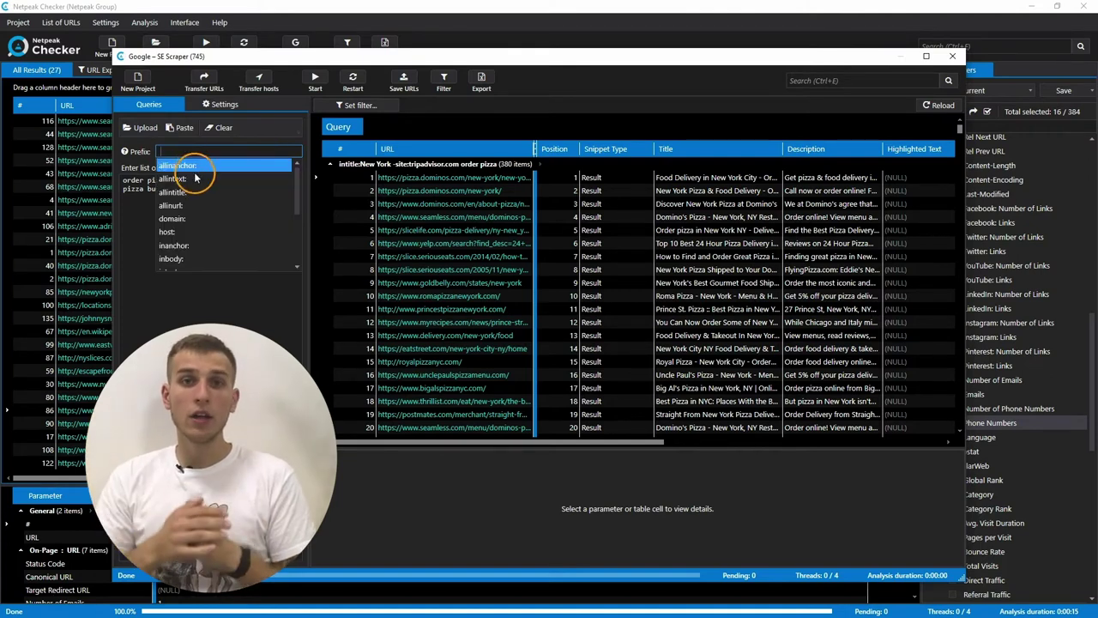
pyautogui.moveTo(294, 172); pyautogui.dragTo(269, 181)
pyautogui.press('Escape')
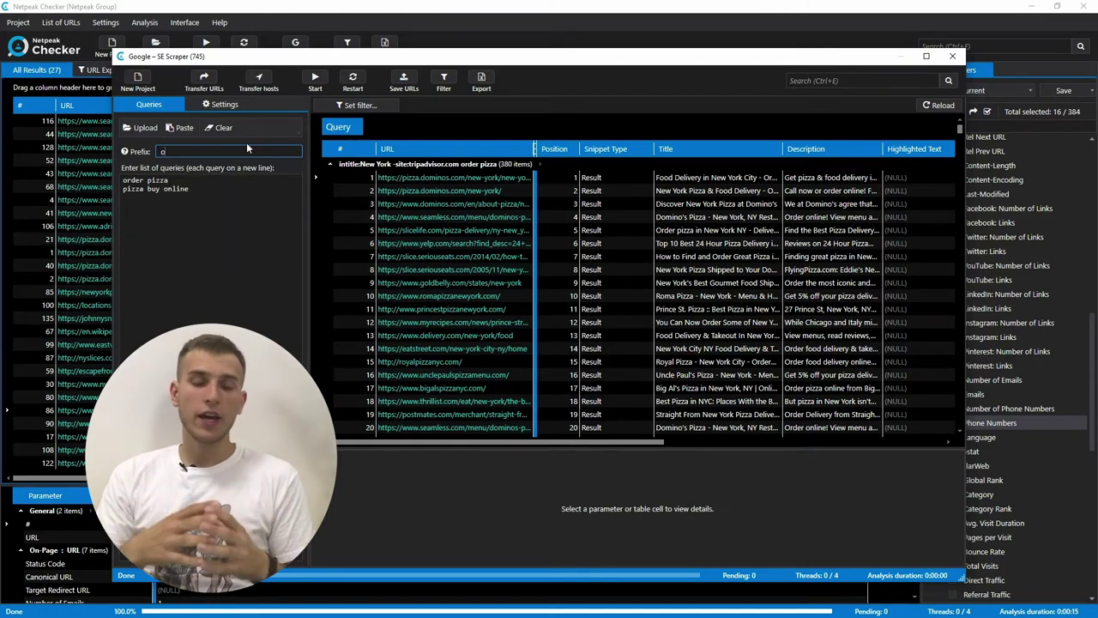
# Try "or just text" as the query prefix and restore the prefix "intitle:New York -site:tripadvisor.com".
pyautogui.write('or just tex')
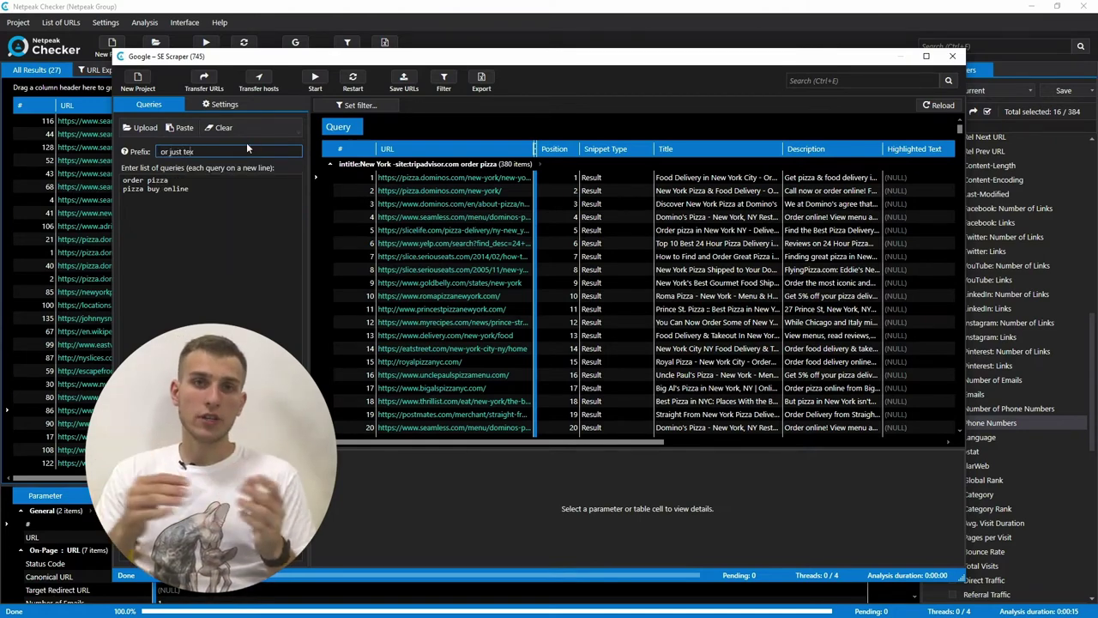
pyautogui.write('t')
pyautogui.click(212, 177)
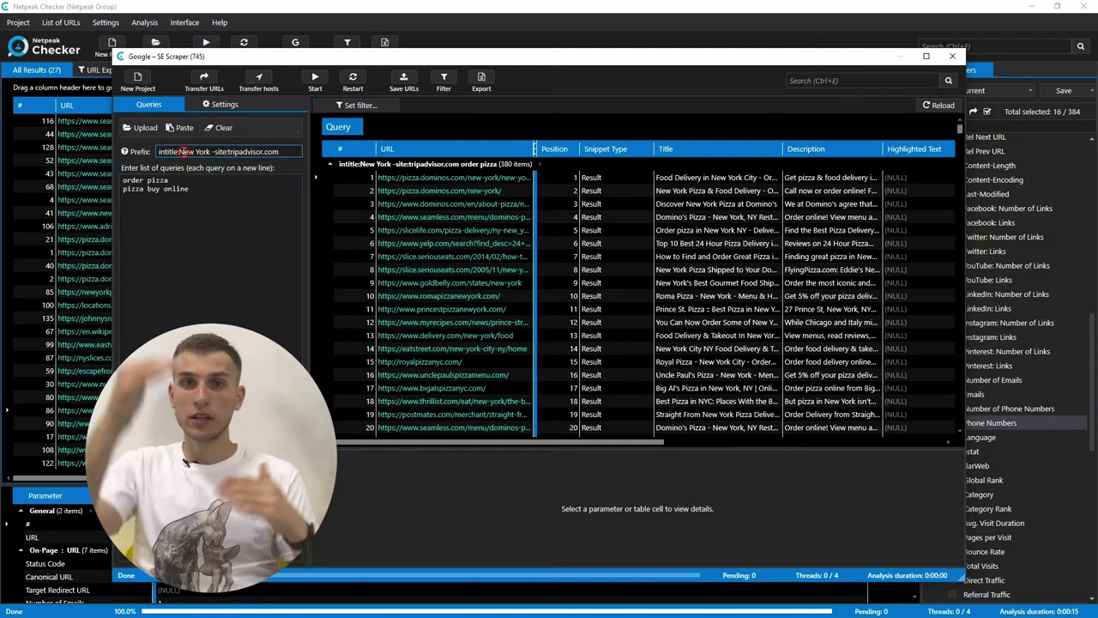
pyautogui.click(206, 239)
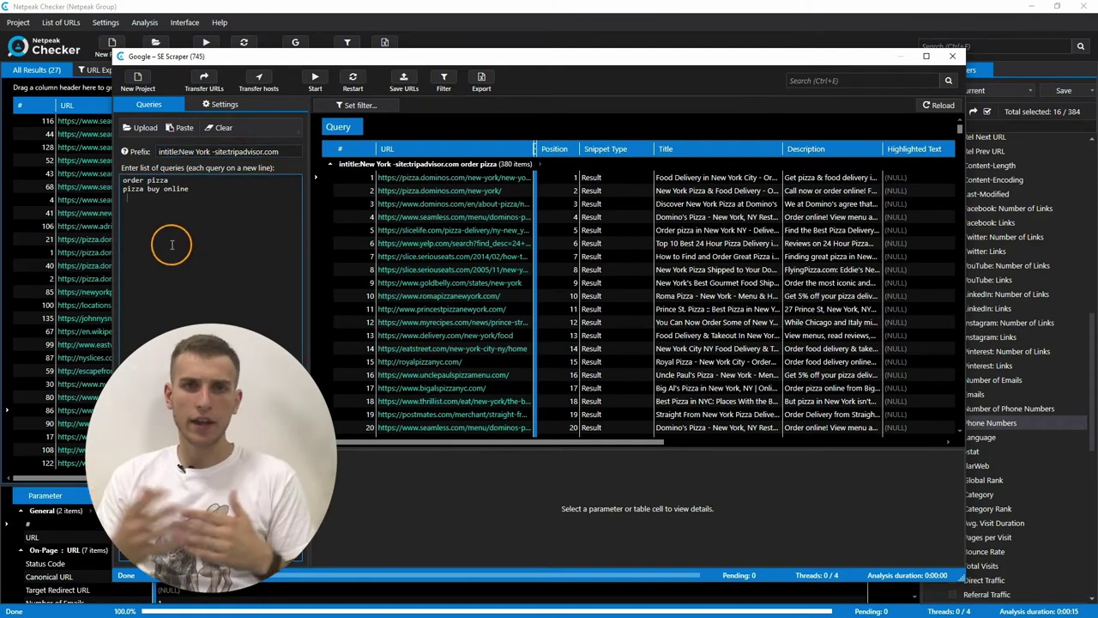
# Review the Google search engine settings for the SE Scraper, switching Include omitted results off and on again.
pyautogui.click(215, 105)
pyautogui.click(146, 334)
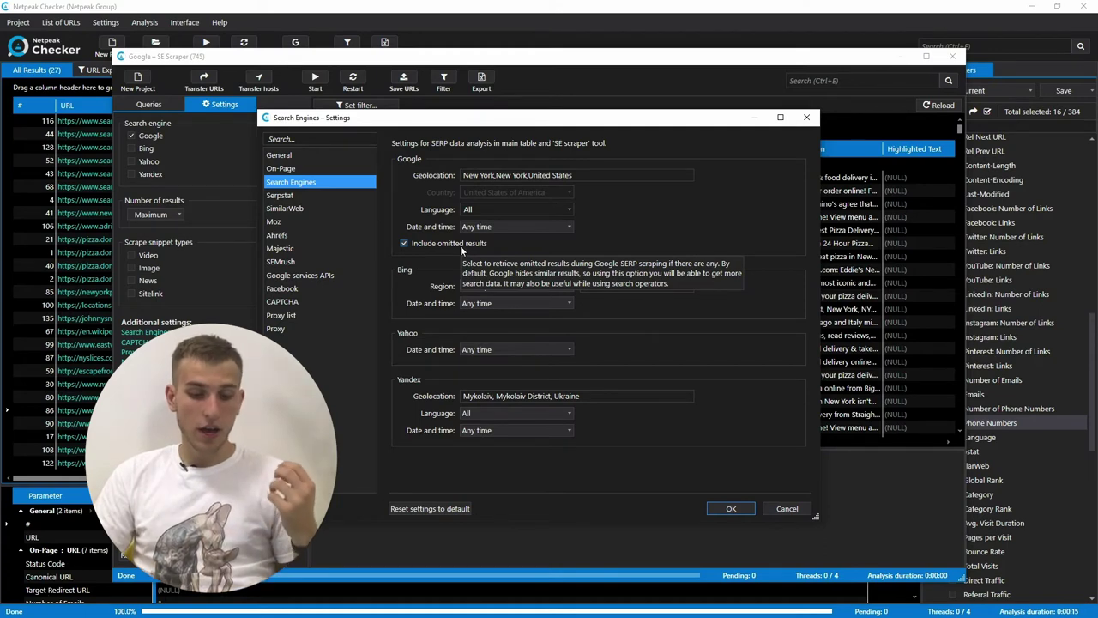
pyautogui.click(405, 243)
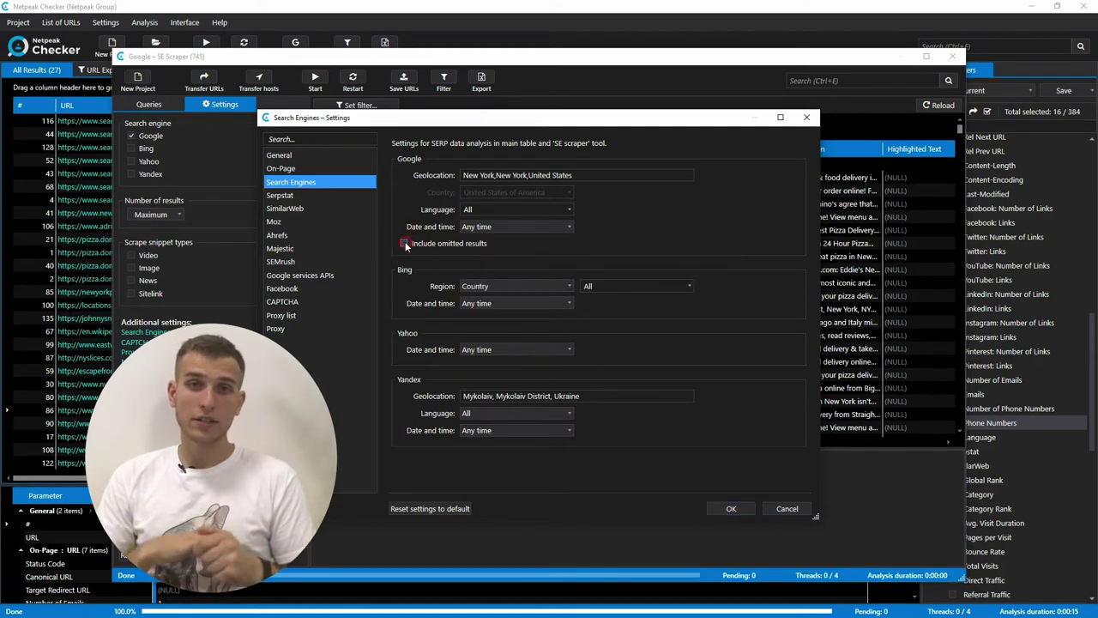
pyautogui.click(405, 244)
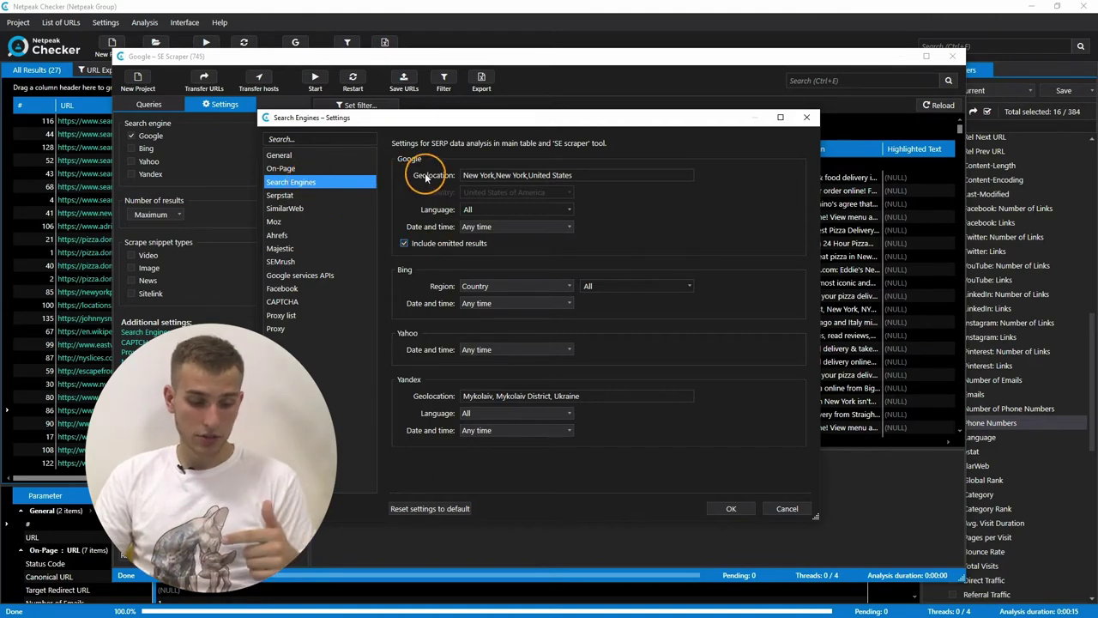
pyautogui.moveTo(446, 248)
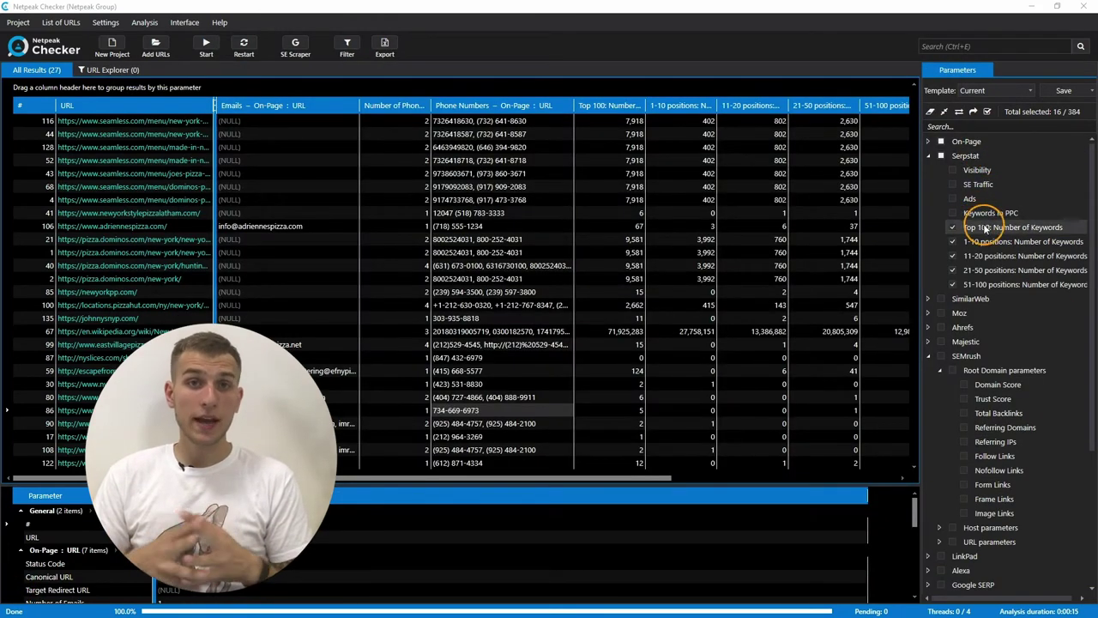
# Highlight the results columns for the Serpstat 1-10, 11-20, 21-50 and 51-100 positions: Number of Keywords parameters.
pyautogui.click(1013, 243)
pyautogui.click(1018, 257)
pyautogui.click(1021, 270)
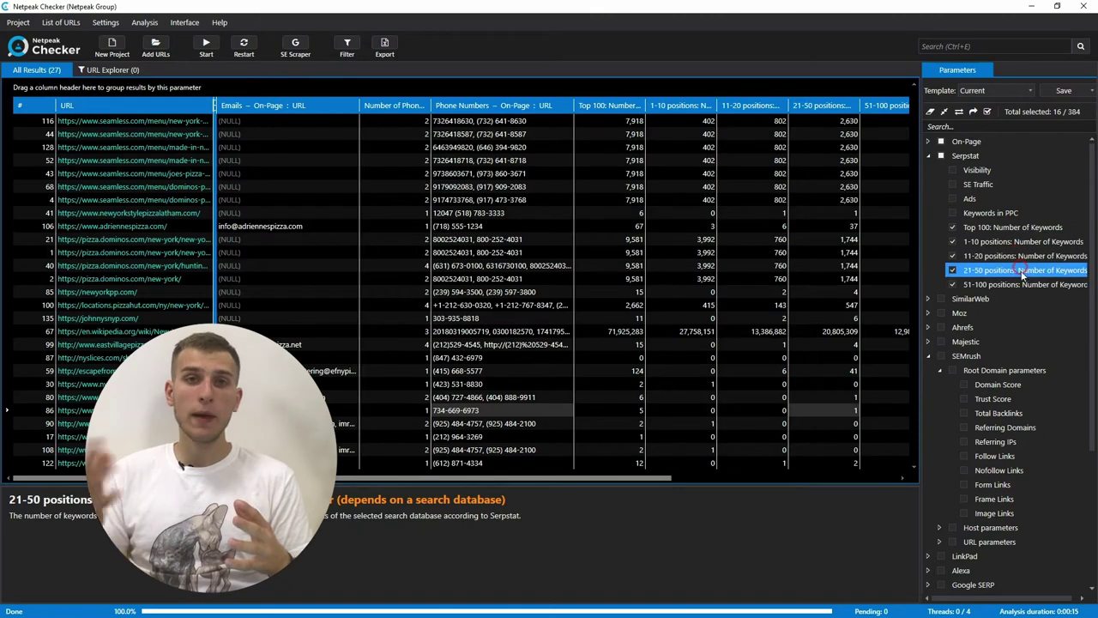
pyautogui.click(1023, 284)
# Inspect the keyword position values for the seamless.com and Wikipedia rows in the results table.
pyautogui.click(595, 121)
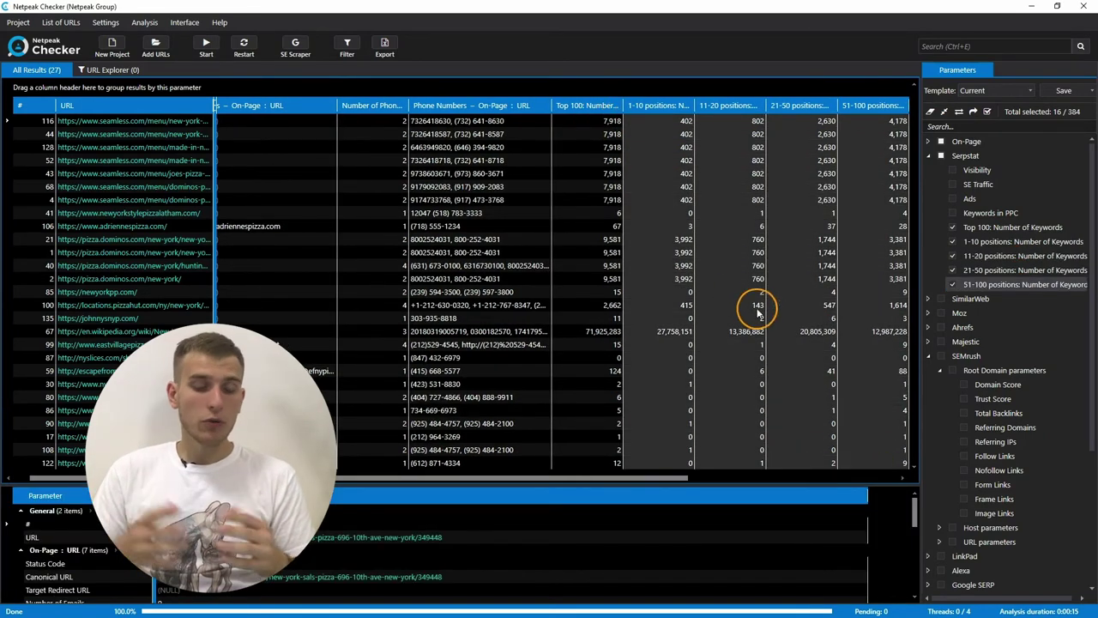
pyautogui.click(684, 135)
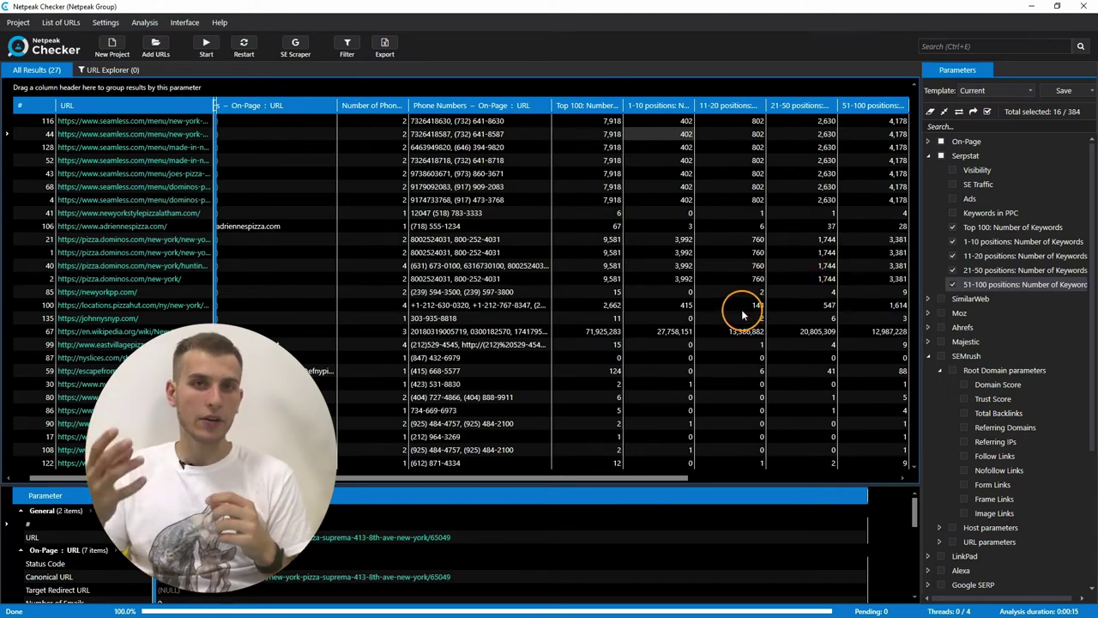
pyautogui.click(711, 336)
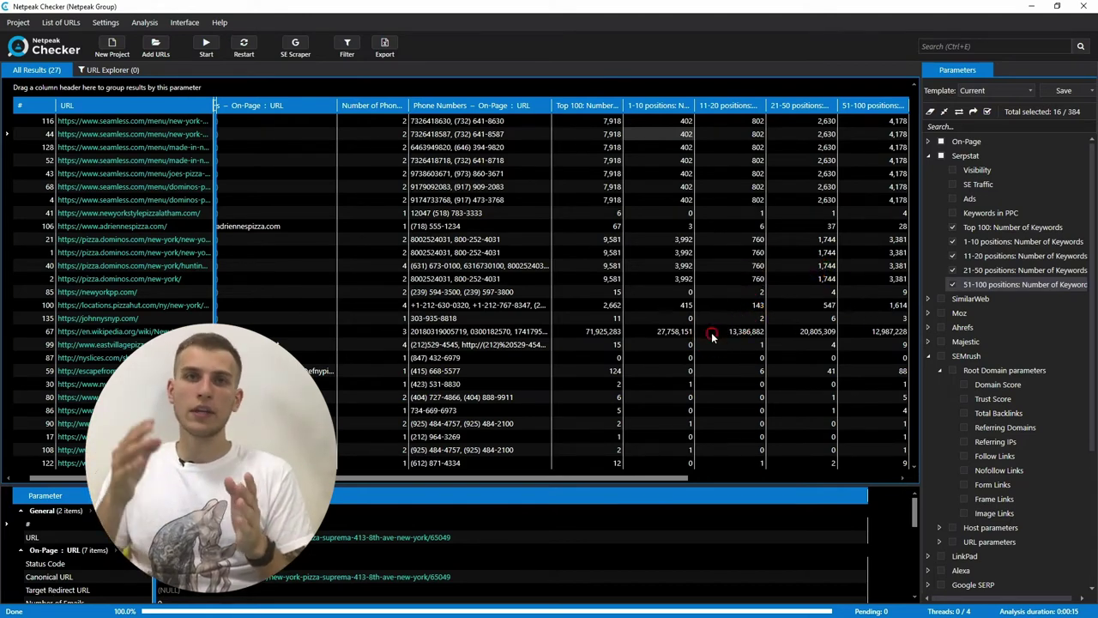
pyautogui.click(673, 333)
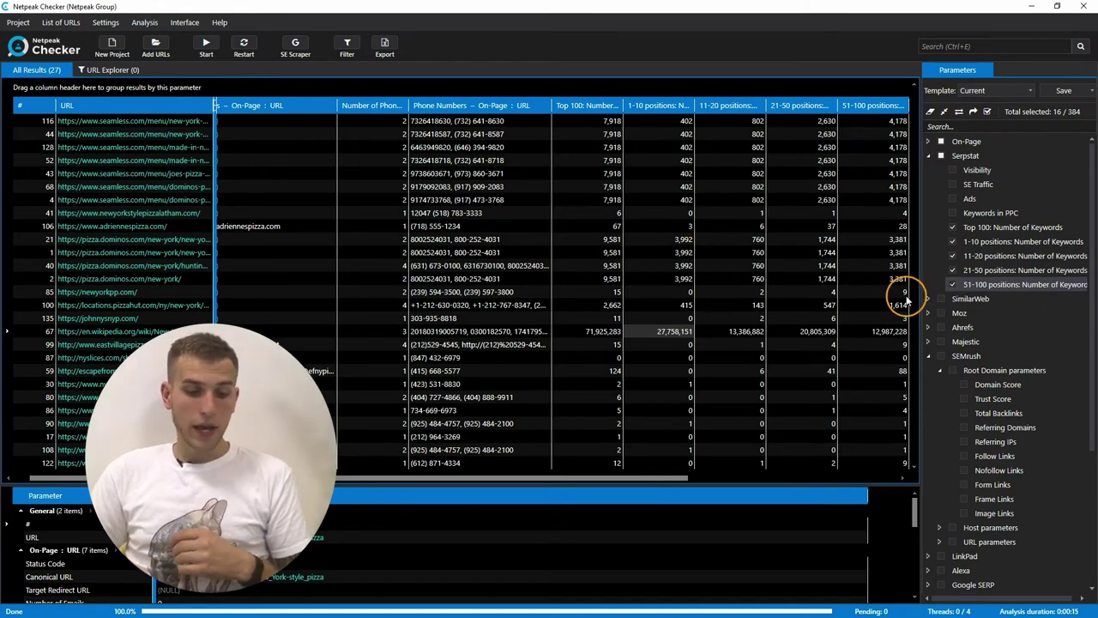
# Examine the SEMrush Root Domain, Host and URL parameter groups and their descriptions, and collapse all three groups.
pyautogui.scroll(-1, 1016, 356)
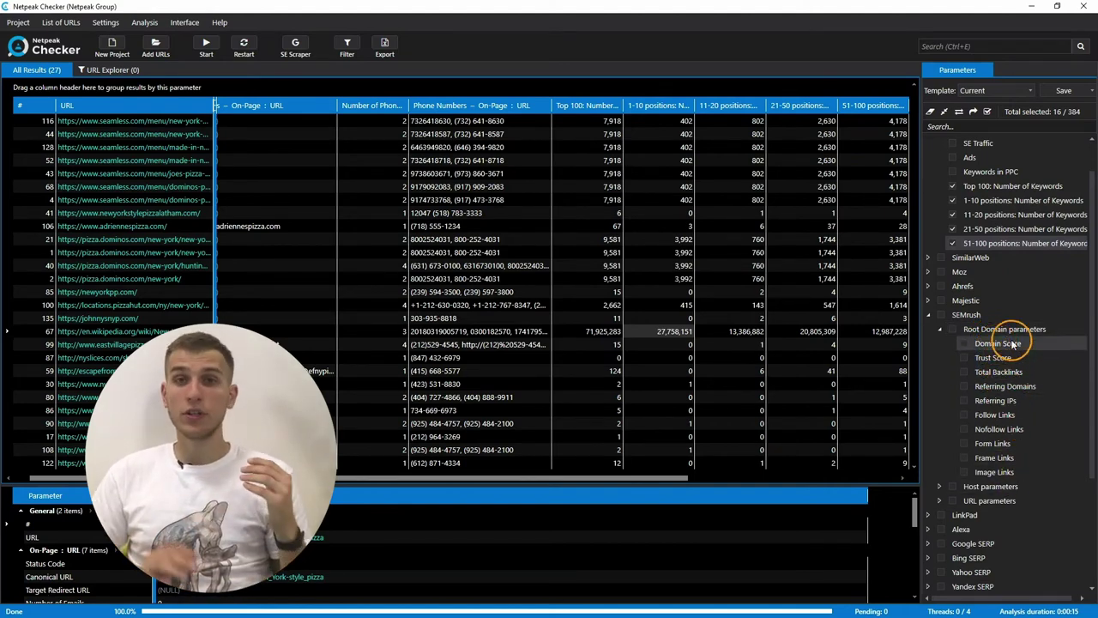
pyautogui.click(940, 330)
pyautogui.click(940, 357)
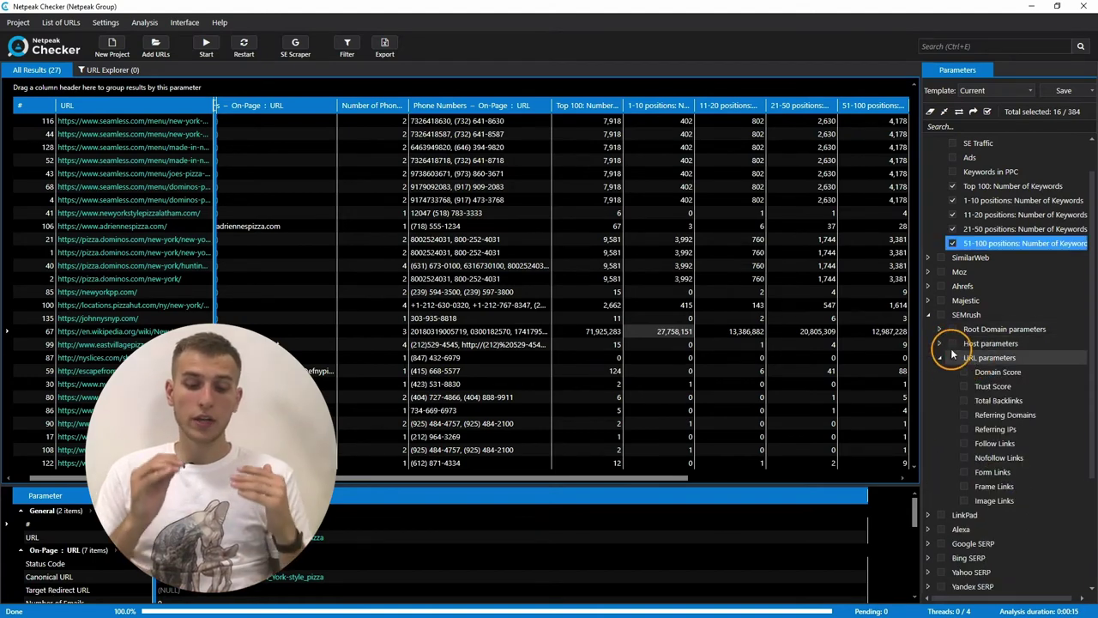
pyautogui.click(941, 344)
pyautogui.click(989, 345)
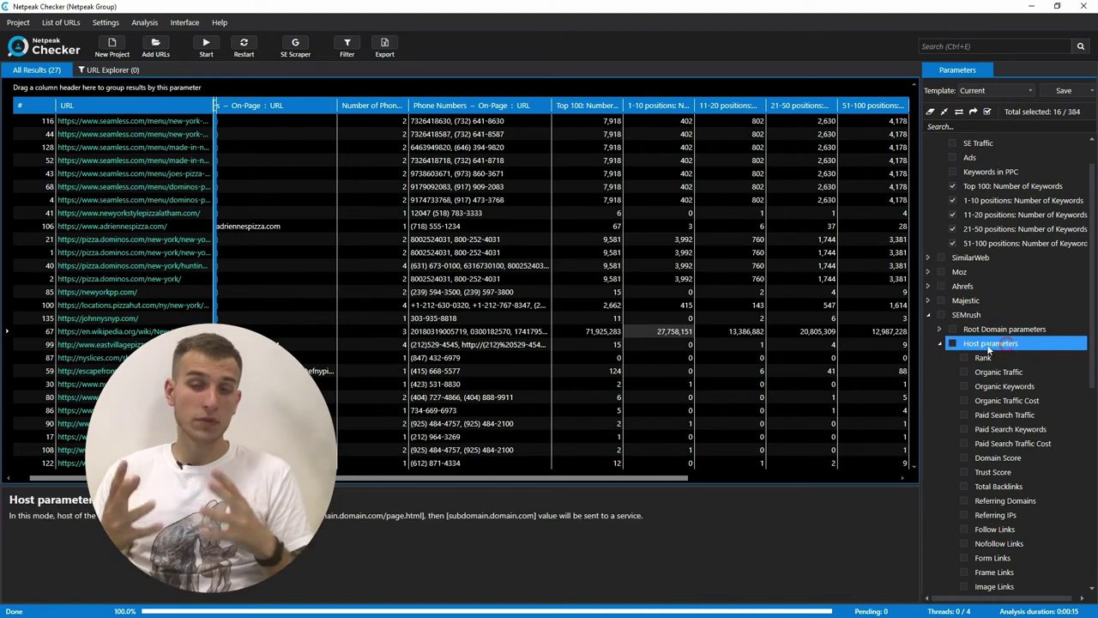
pyautogui.click(942, 344)
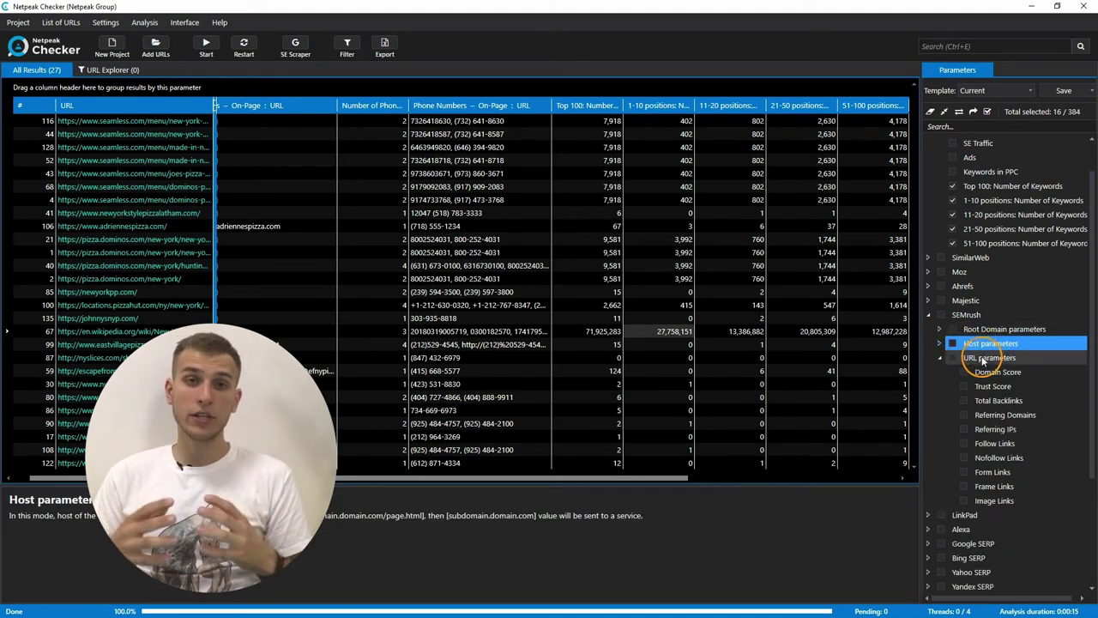
pyautogui.click(988, 357)
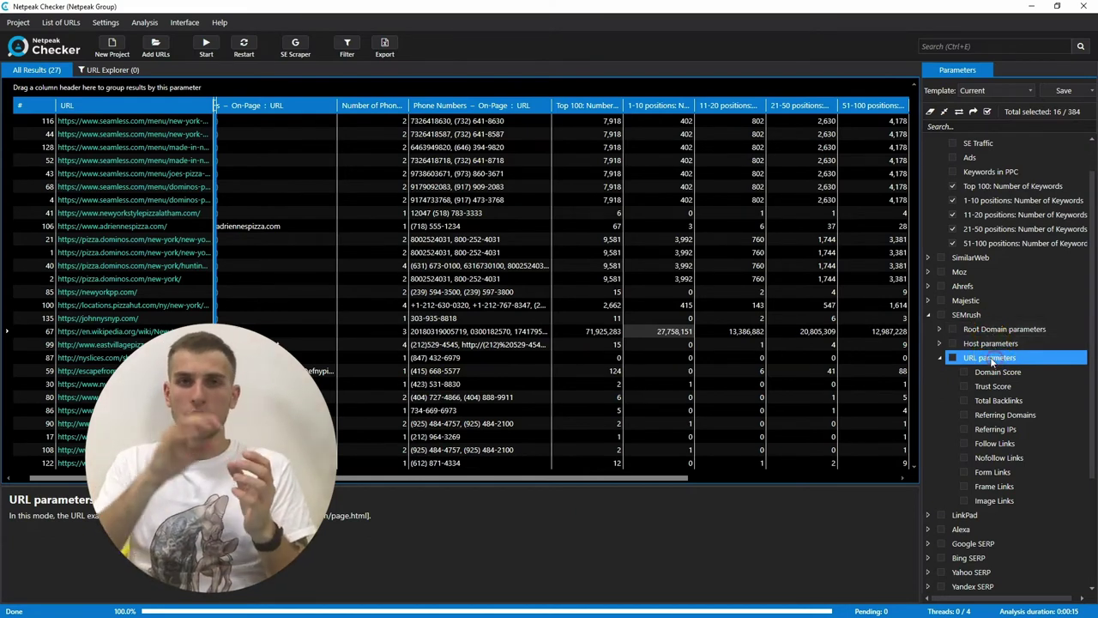
pyautogui.click(989, 328)
pyautogui.click(992, 344)
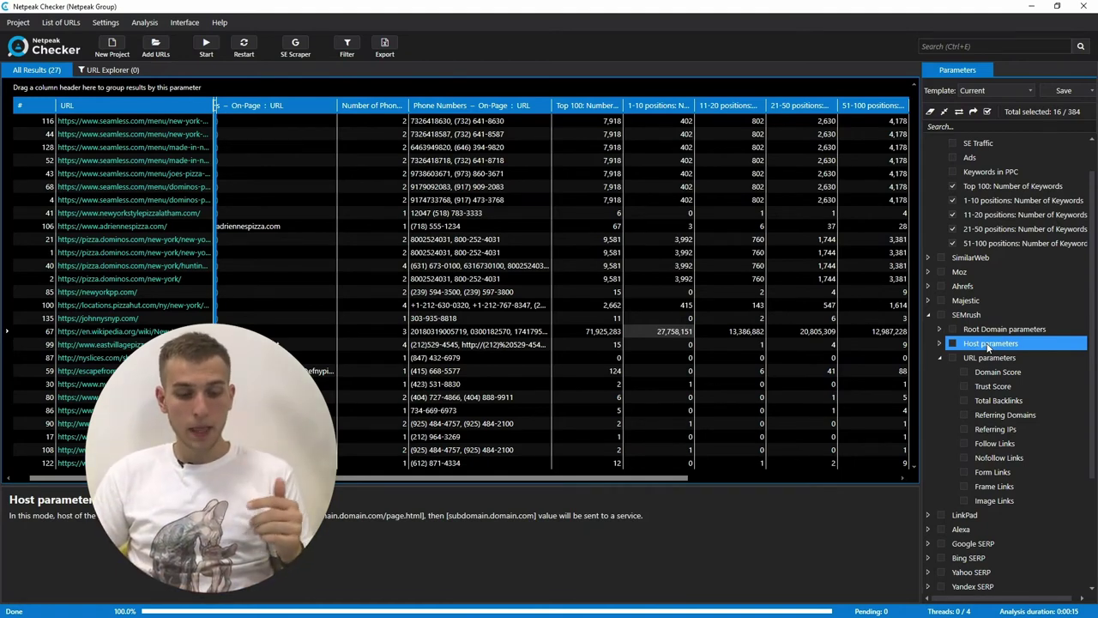
pyautogui.click(940, 357)
# Select the Serpstat and SEMrush services in turn to view their descriptions.
pyautogui.scroll(1, 963, 245)
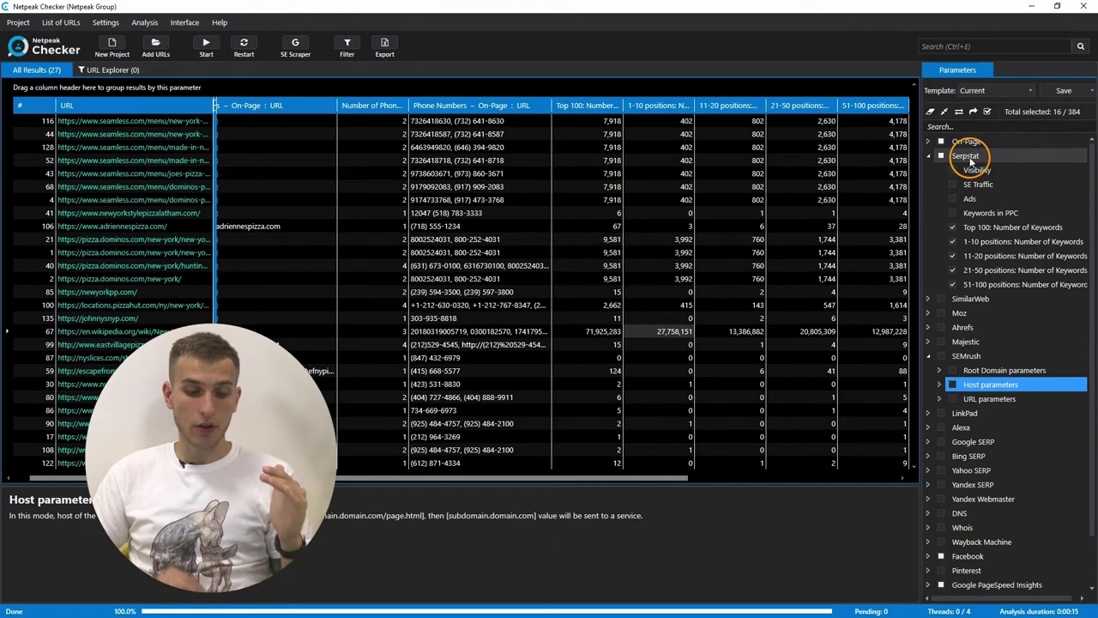
pyautogui.click(967, 157)
pyautogui.click(987, 355)
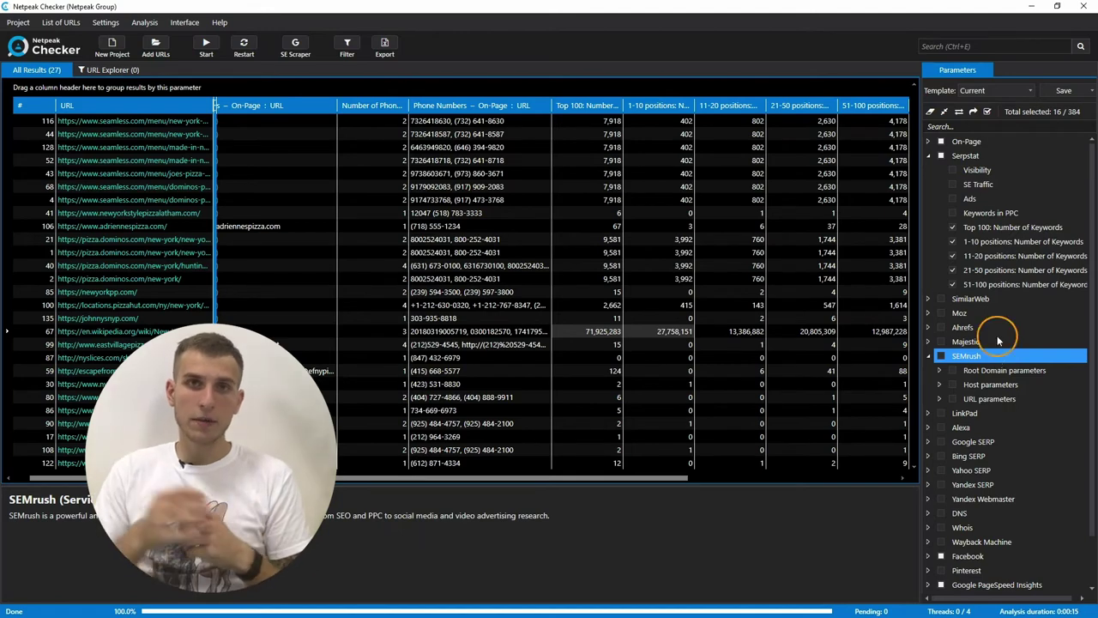
# Open the SEMrush service settings, search its databases for "ital" and pick the Italy Google.it (Mobile) entry.
pyautogui.click(106, 23)
pyautogui.moveTo(131, 99)
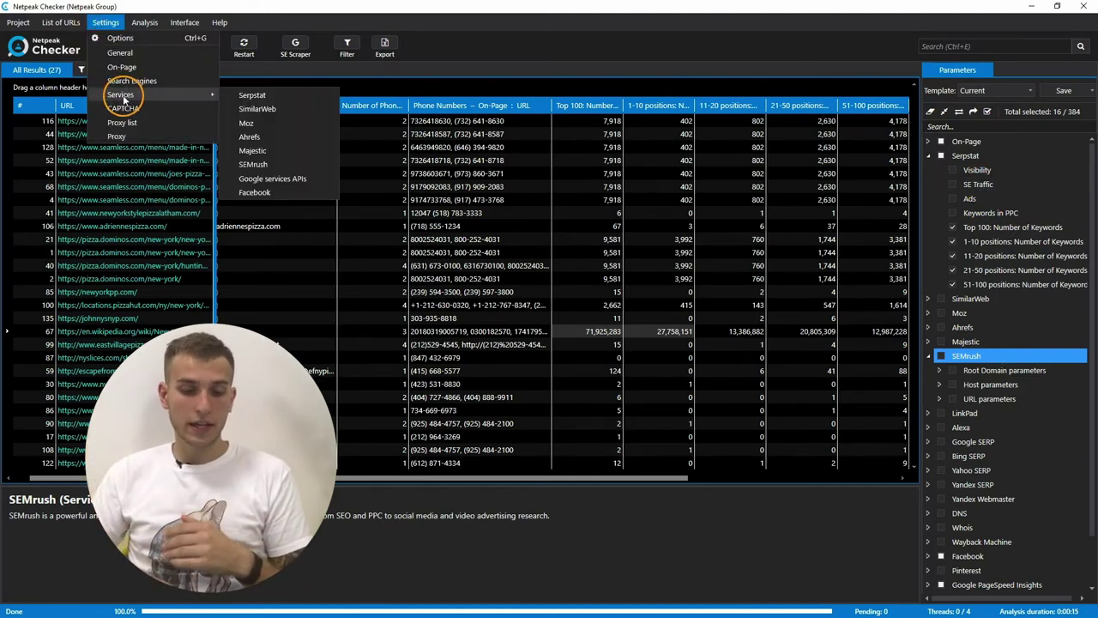
pyautogui.click(266, 162)
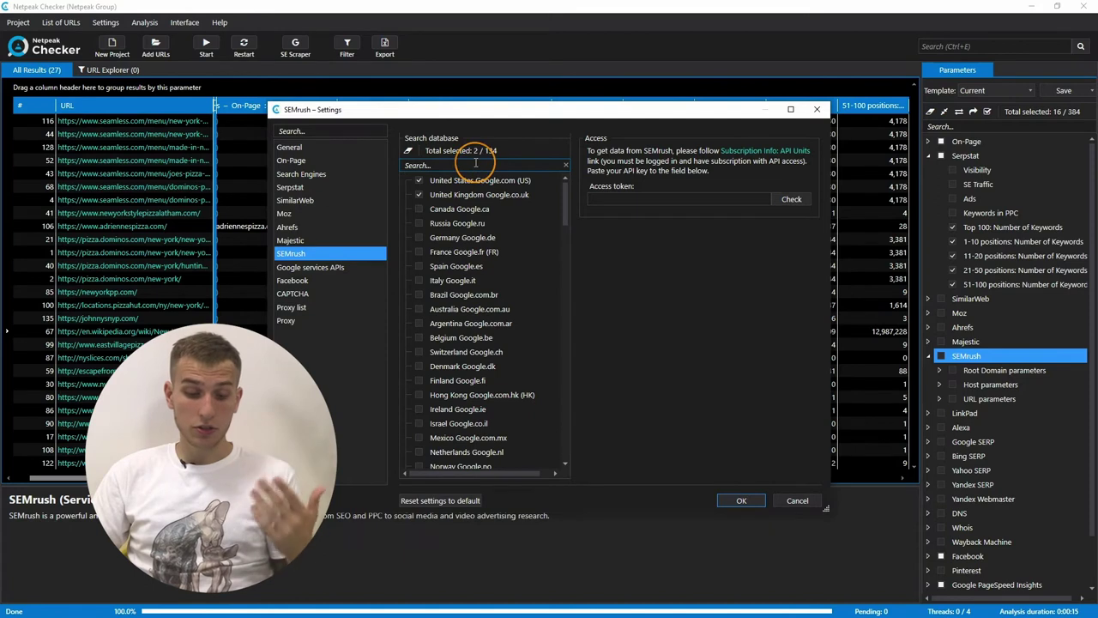
pyautogui.click(475, 163)
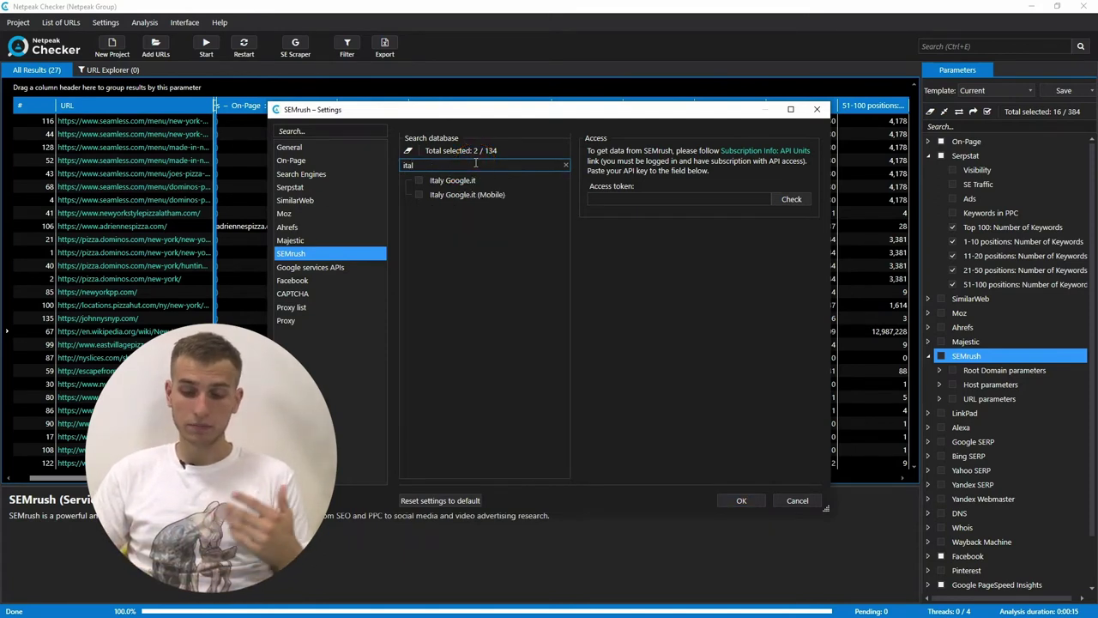
pyautogui.write('ital')
pyautogui.click(452, 195)
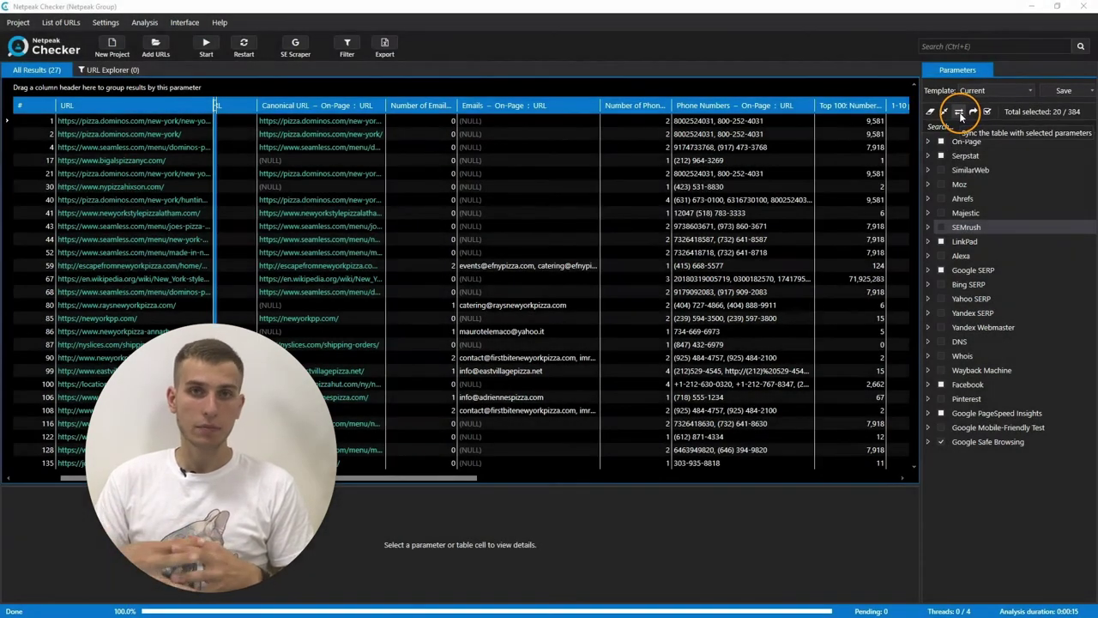
# Clear all selected parameters, select only the On-Page Status Code parameter and sync the table with the selection.
pyautogui.click(932, 112)
pyautogui.click(929, 142)
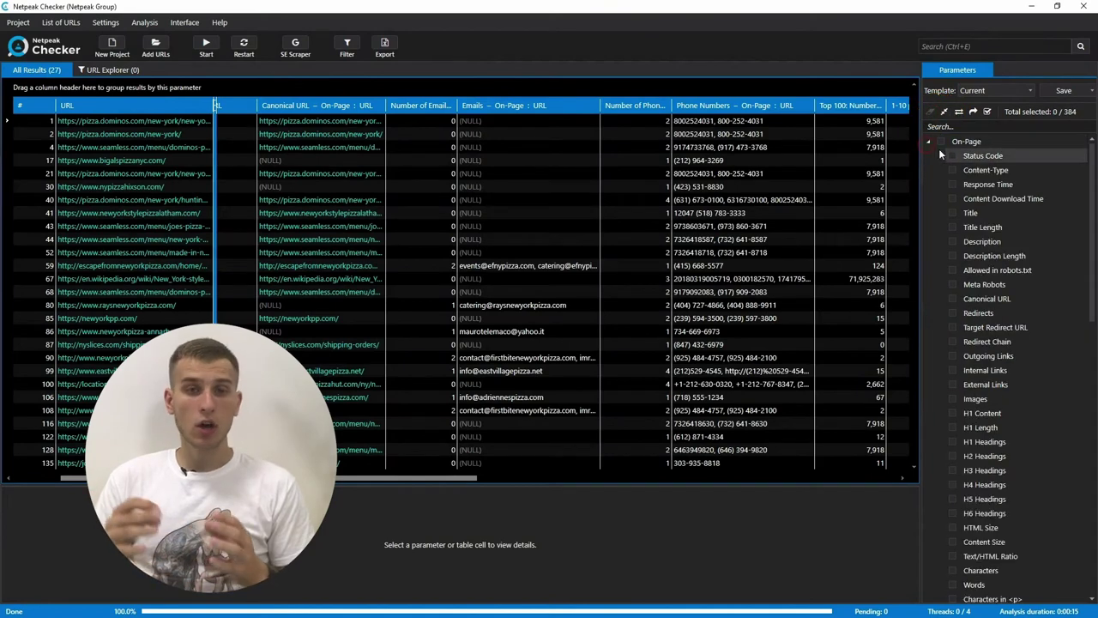
pyautogui.click(953, 156)
pyautogui.click(930, 142)
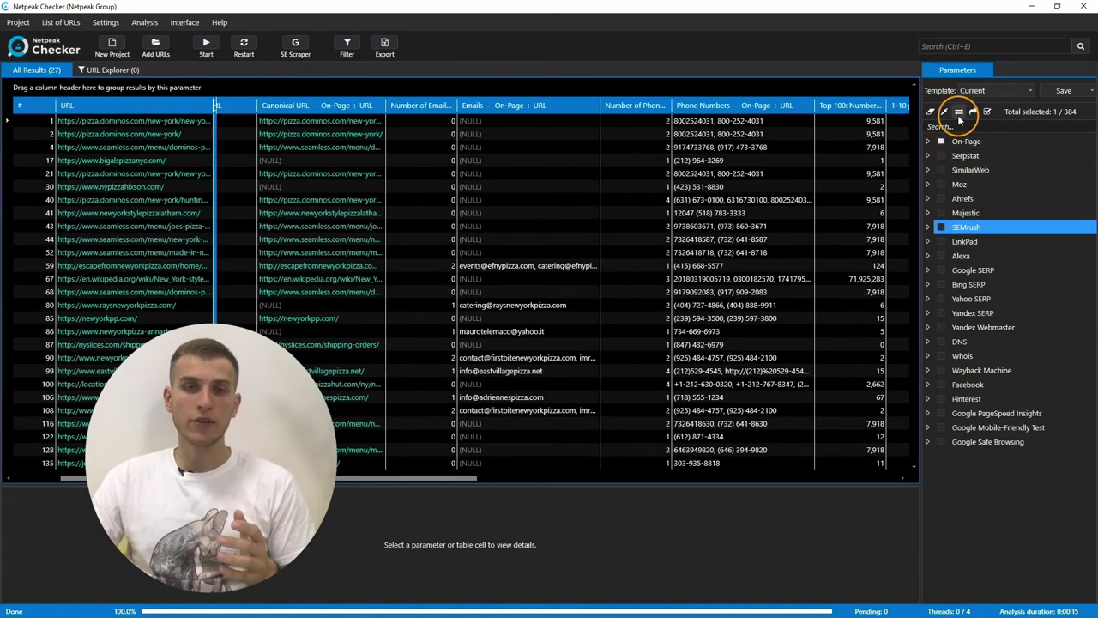
pyautogui.click(959, 112)
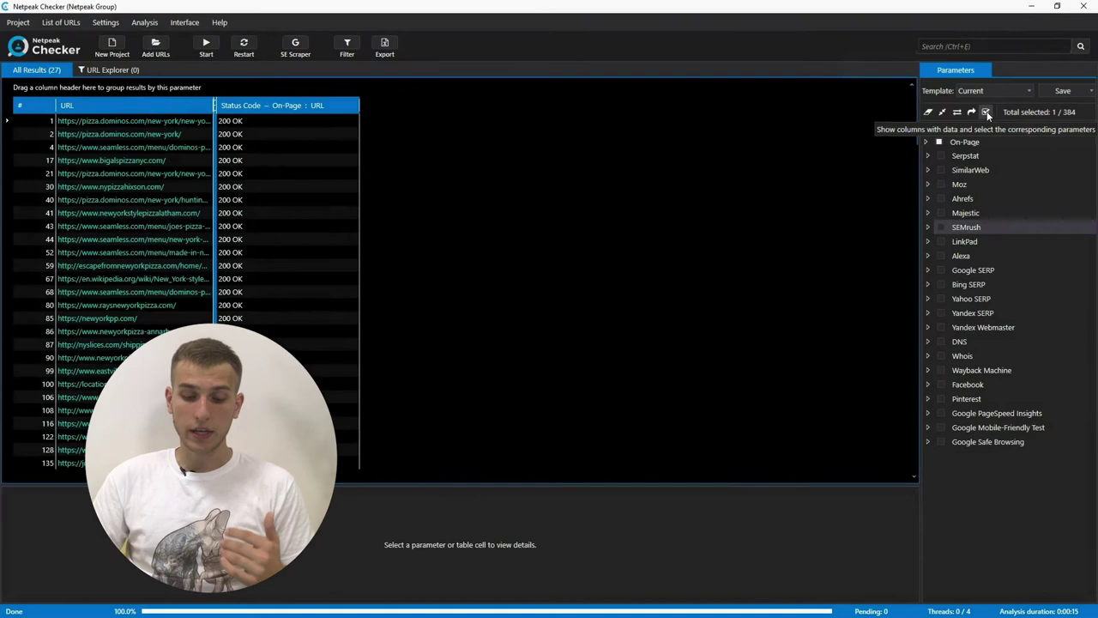
# Show all table columns with data and select their corresponding parameters.
pyautogui.click(988, 112)
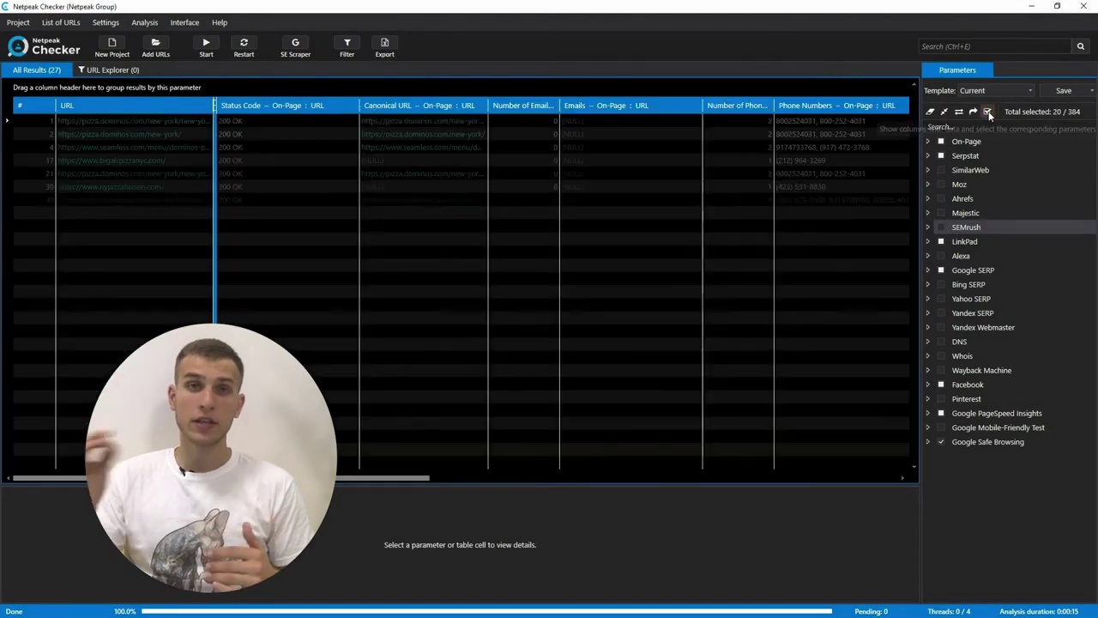
pyautogui.moveTo(413, 483); pyautogui.dragTo(351, 494)
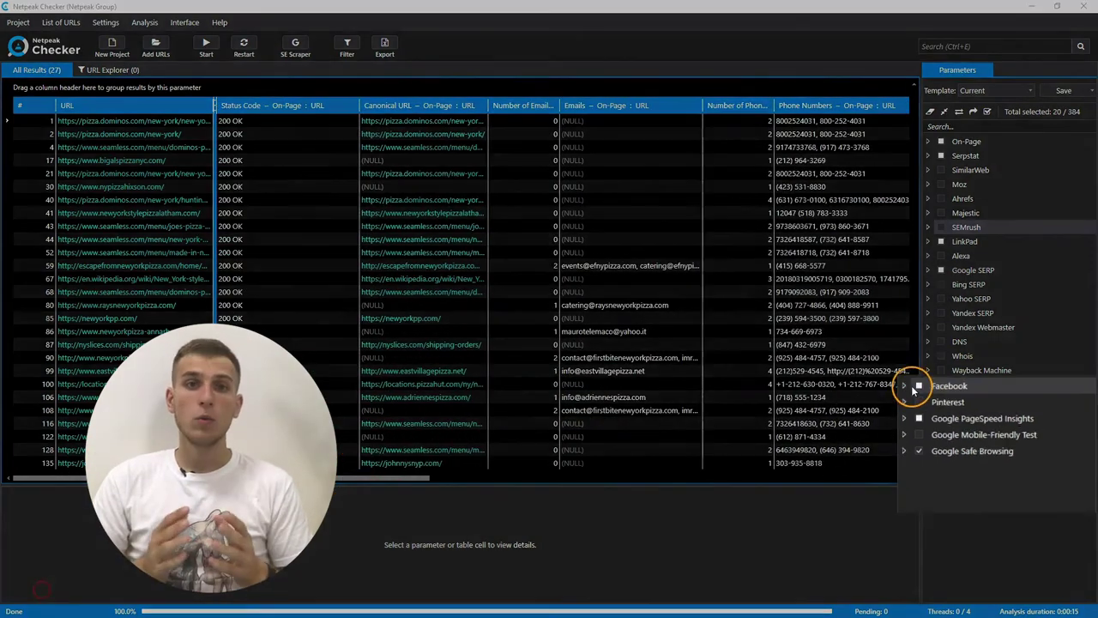
# Expand the Facebook parameters and inspect the Reactions and Comments via Plugin columns in the results table.
pyautogui.click(928, 384)
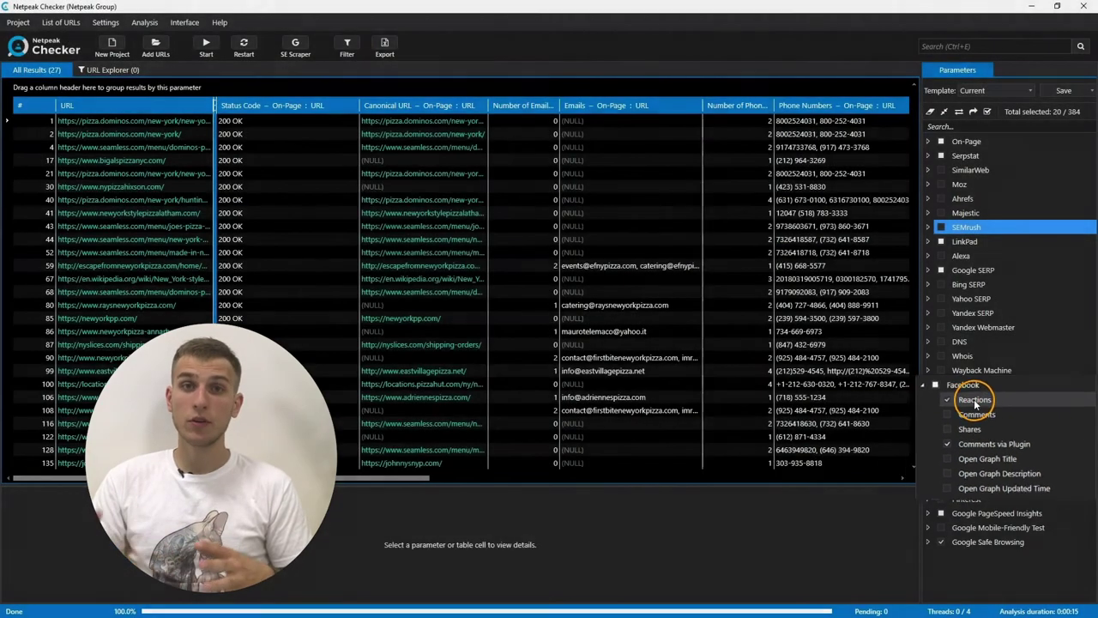
pyautogui.click(978, 400)
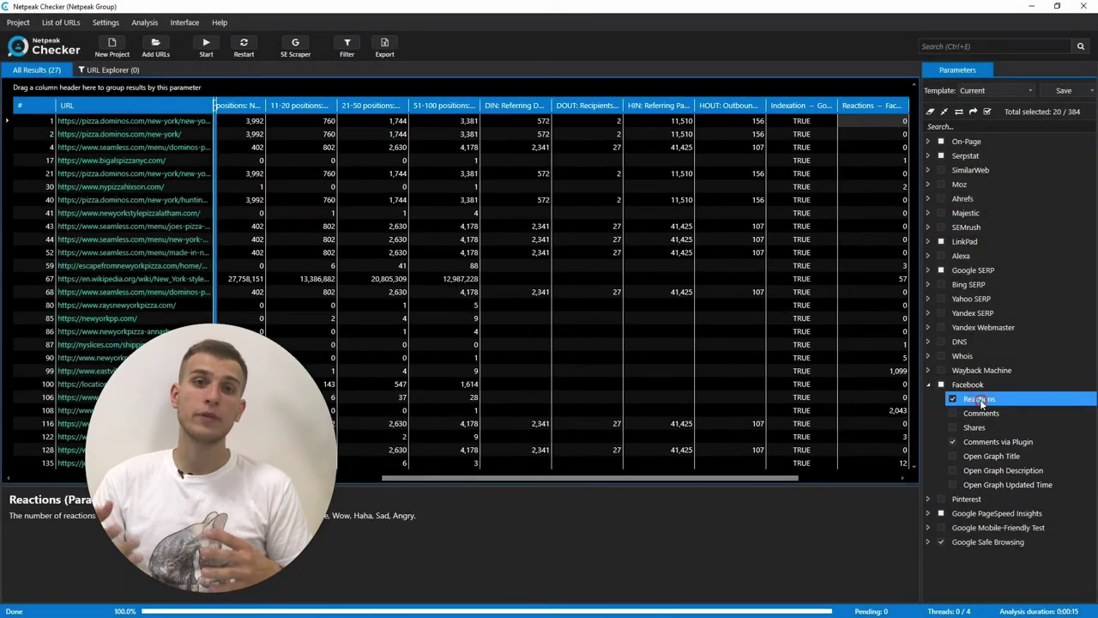
pyautogui.click(889, 197)
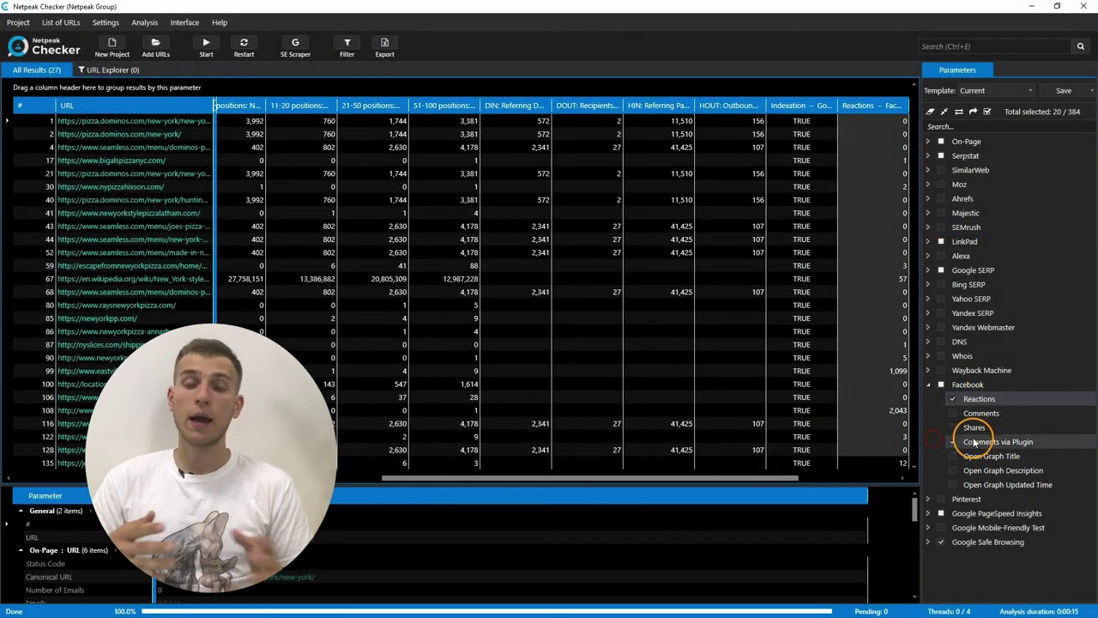
pyautogui.click(975, 441)
pyautogui.click(858, 338)
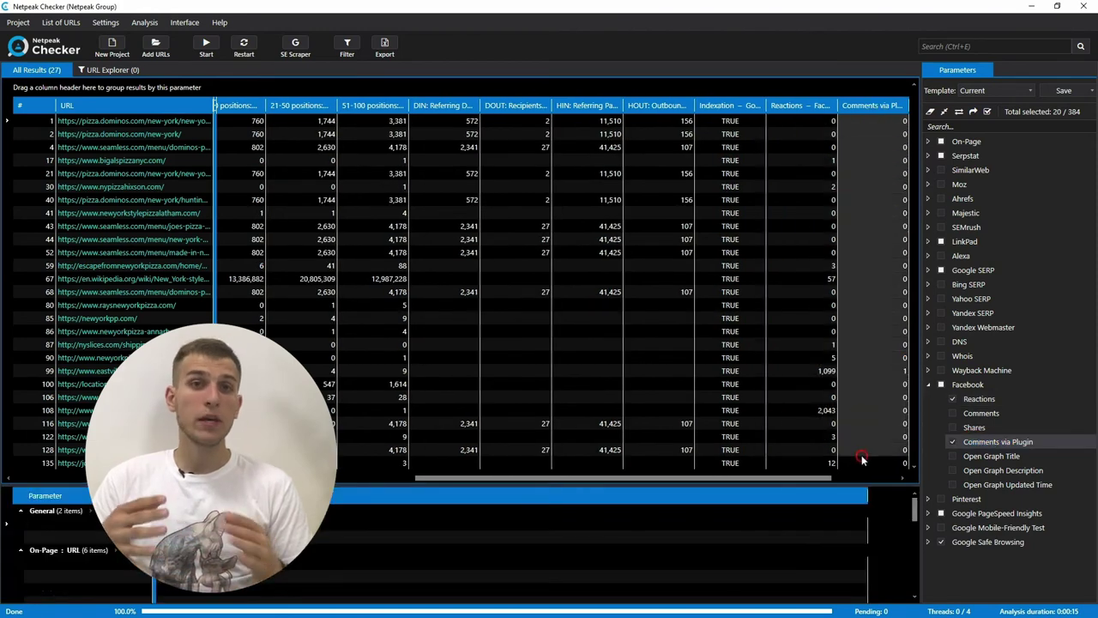
pyautogui.click(863, 461)
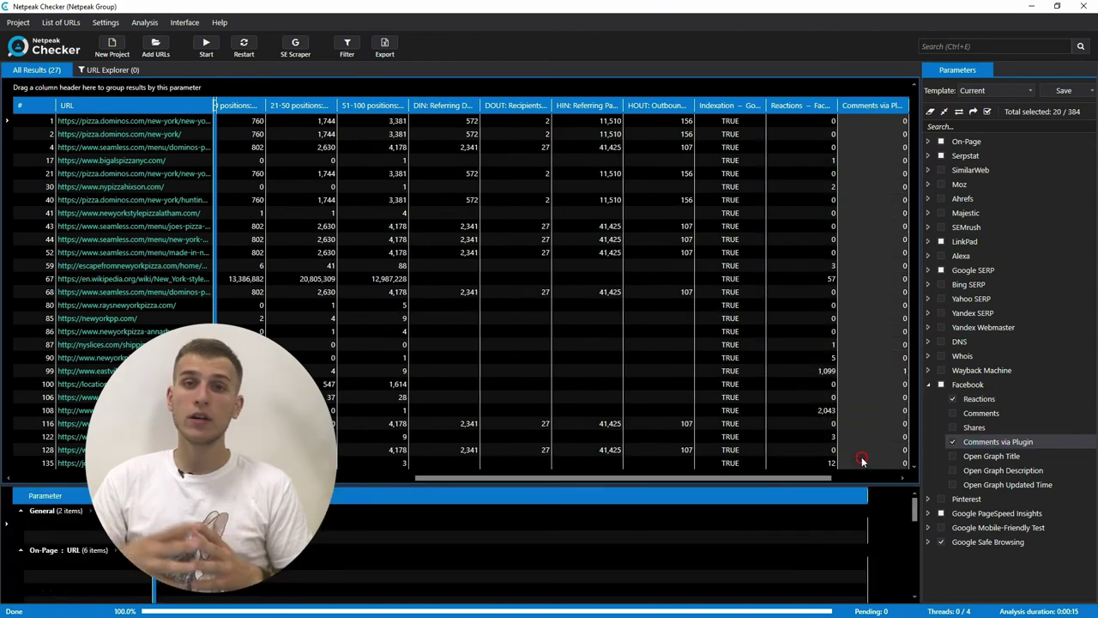
# Open the Facebook service settings, review the access token's hourly request limit and expiry, and close the settings.
pyautogui.click(105, 22)
pyautogui.moveTo(146, 95)
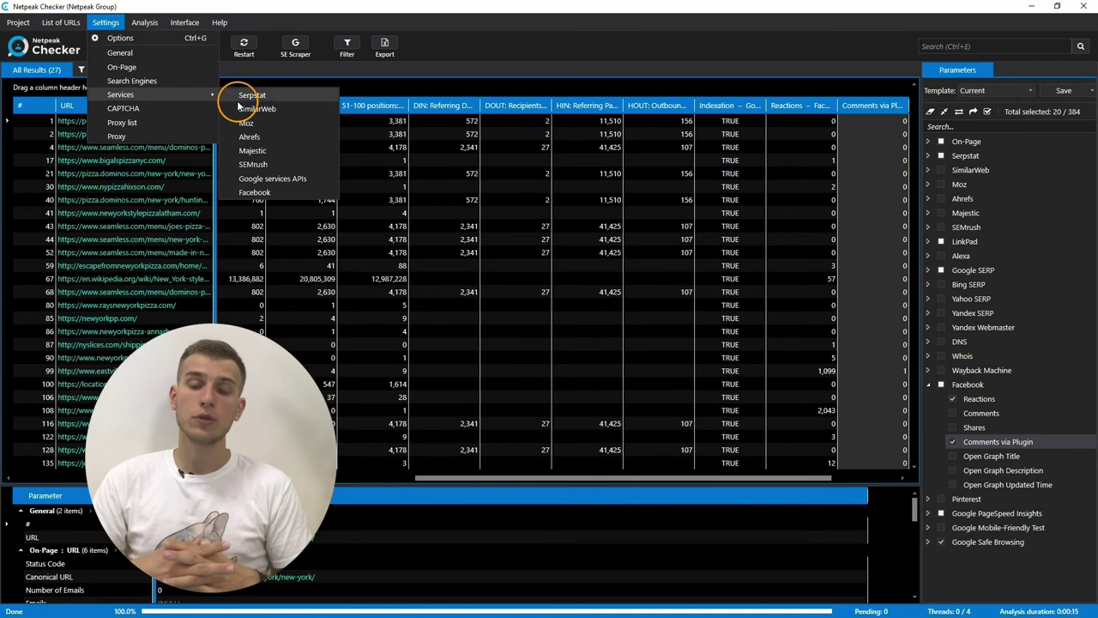
pyautogui.click(295, 192)
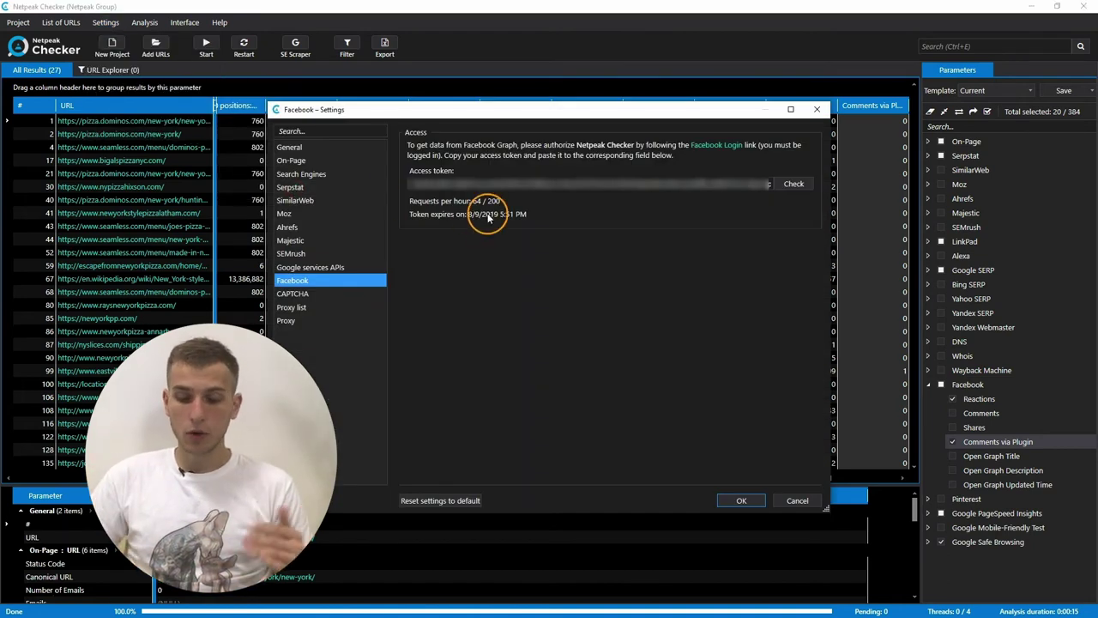
pyautogui.click(440, 199)
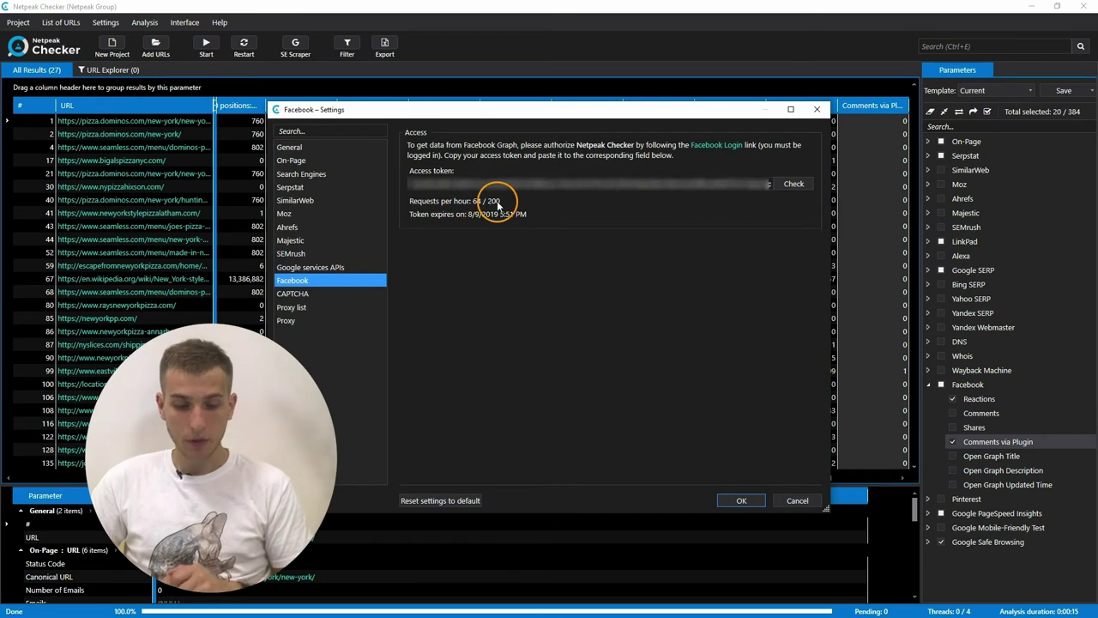
pyautogui.click(742, 501)
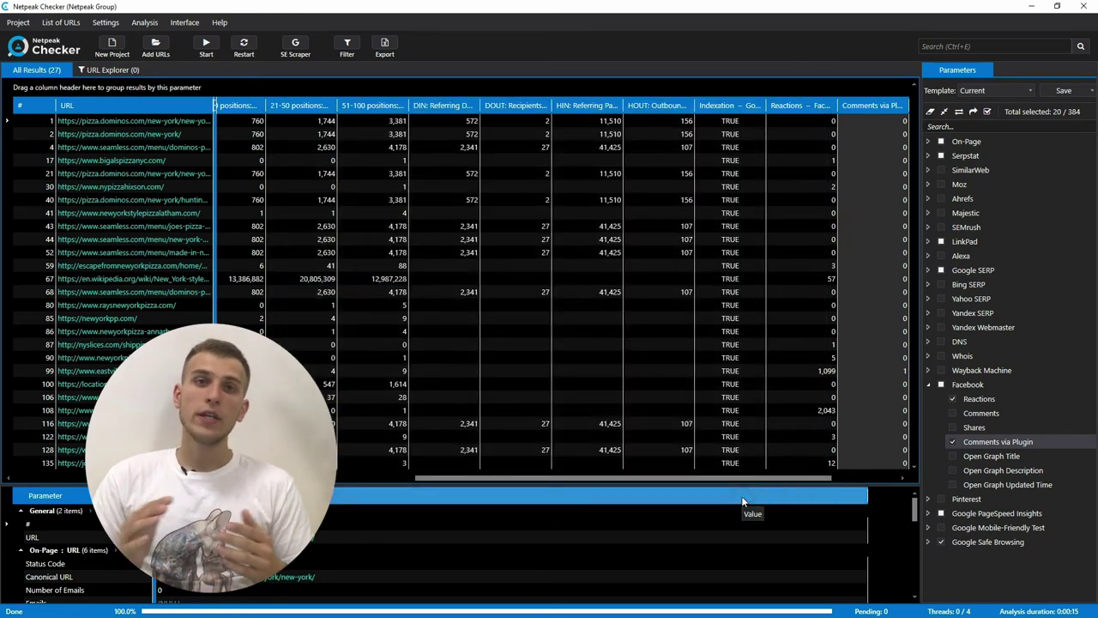